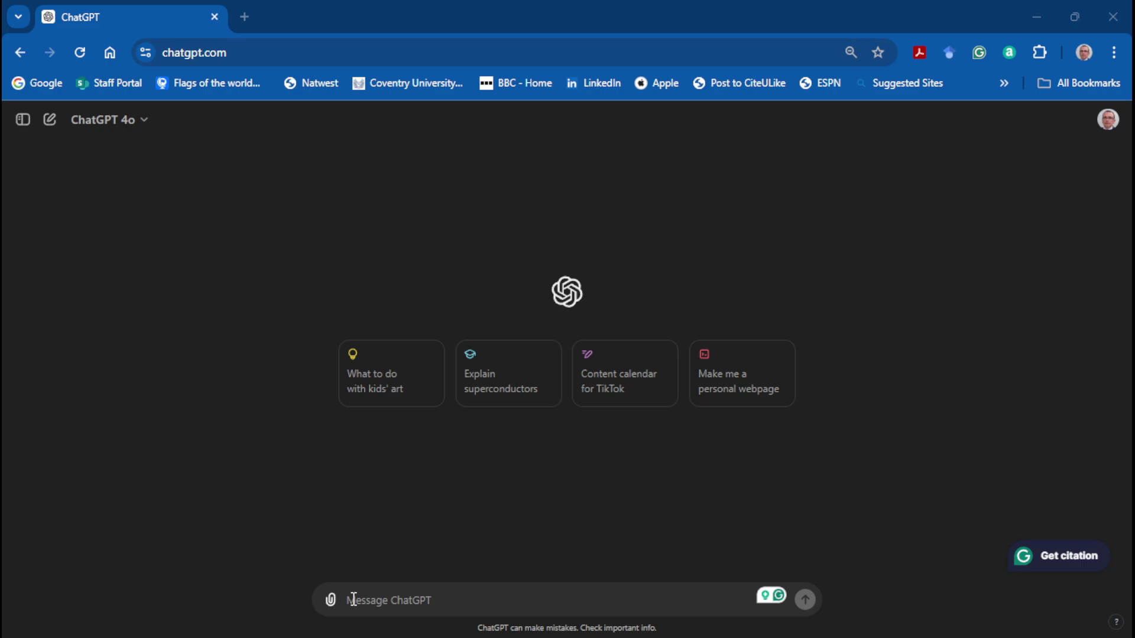
Submit the copied mental health expert prompt requesting a paragraph per key workplace topic, challenges, solutions for individual, team and employer, and checked statistics.
left_click(353, 599)
right_click(353, 599)
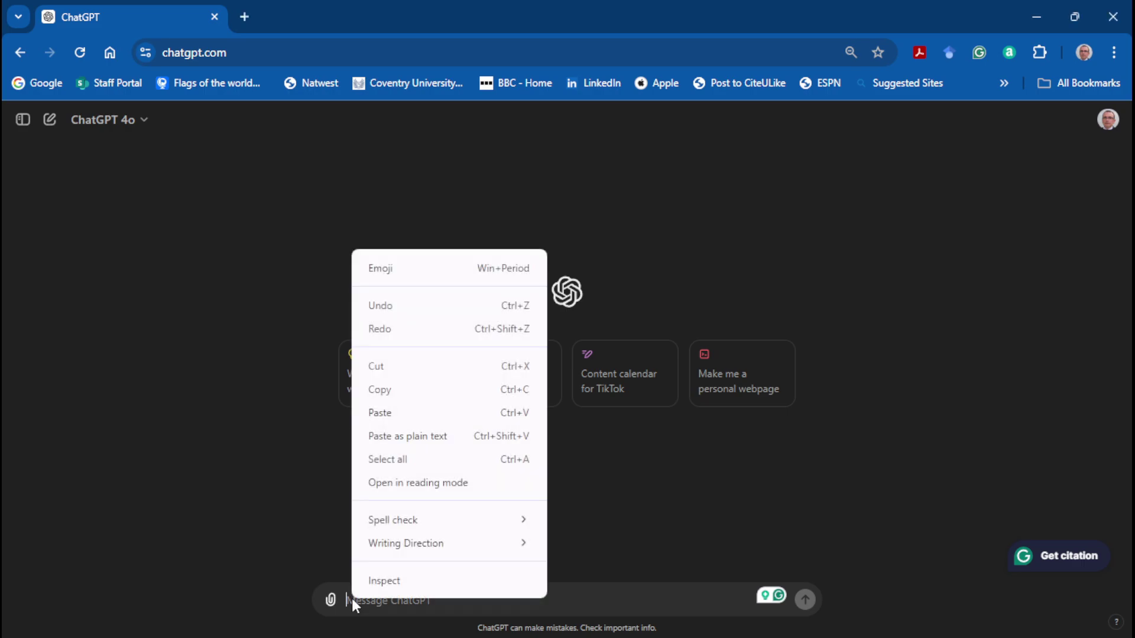
left_click(380, 413)
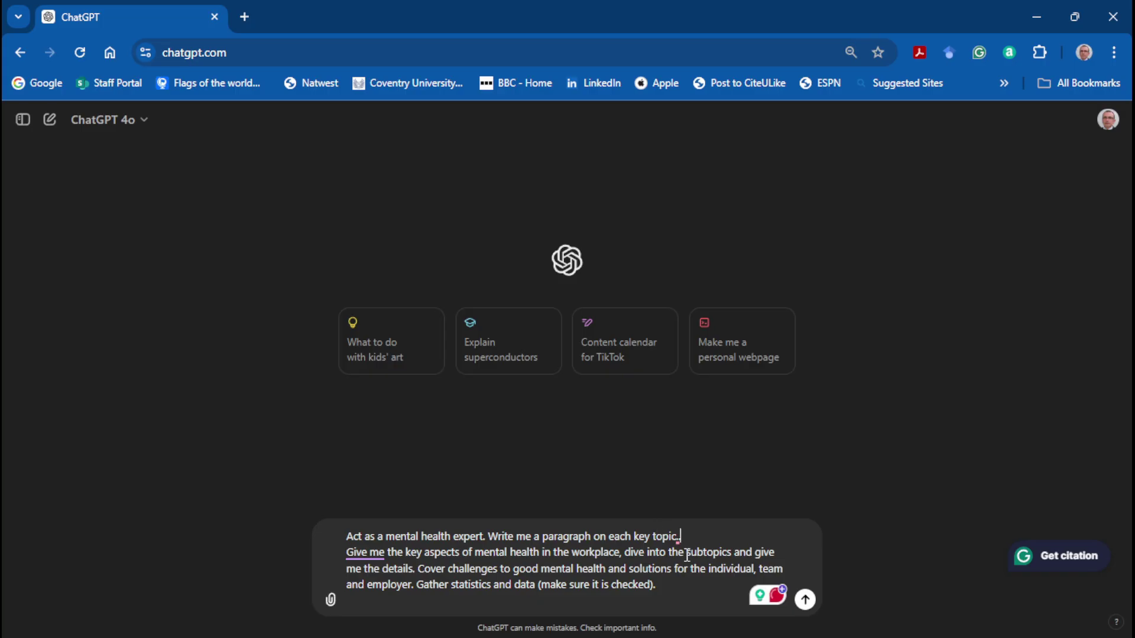
left_click(806, 601)
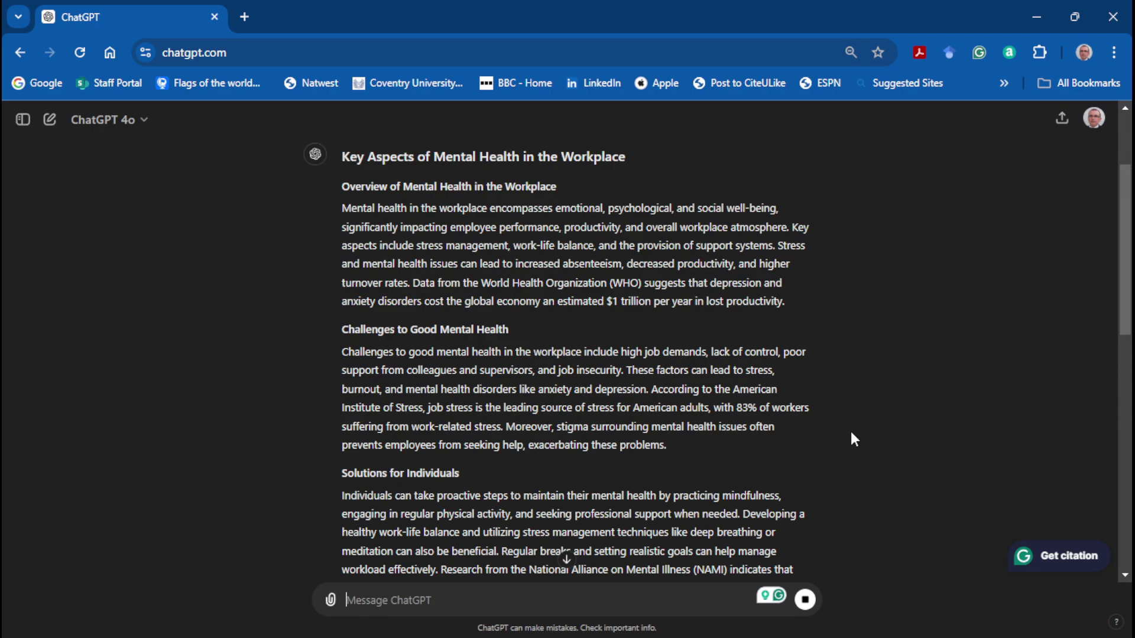
Read the generated answer through to its conclusion and send the follow-up message "Please give me references for every claim".
scroll(851, 433, "down", 1)
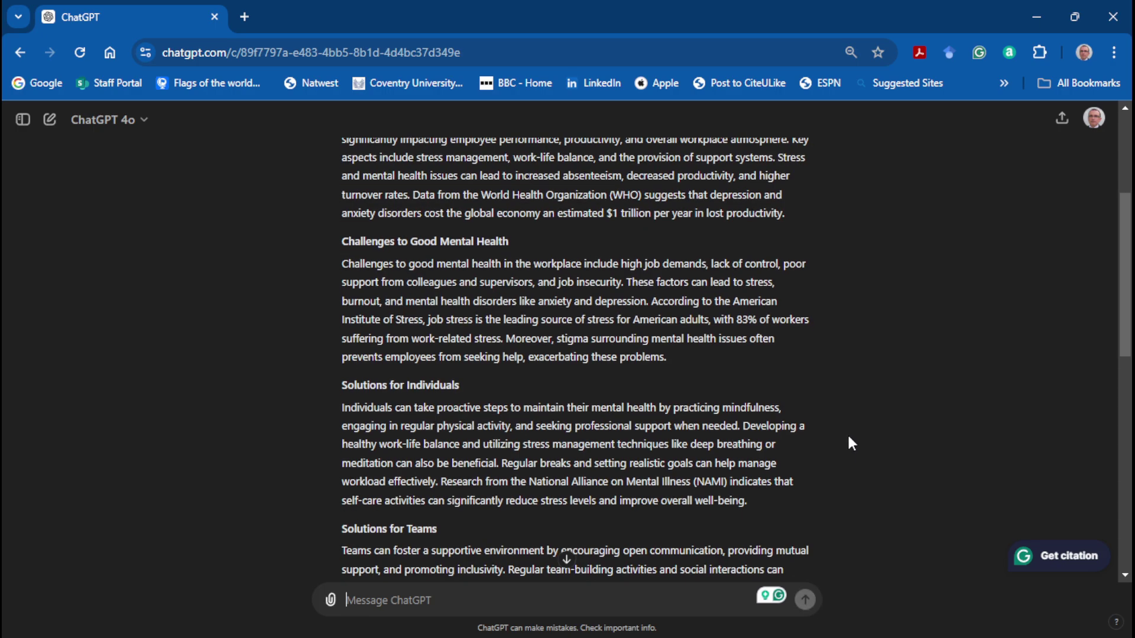
scroll(849, 440, "down", 2)
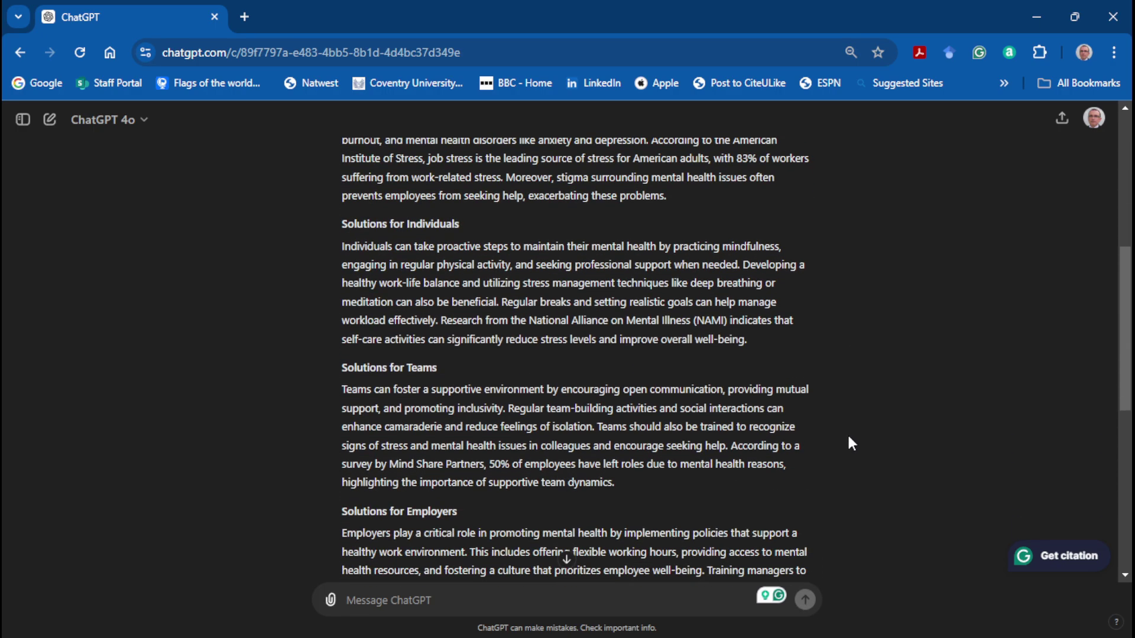
scroll(851, 443, "down", 1)
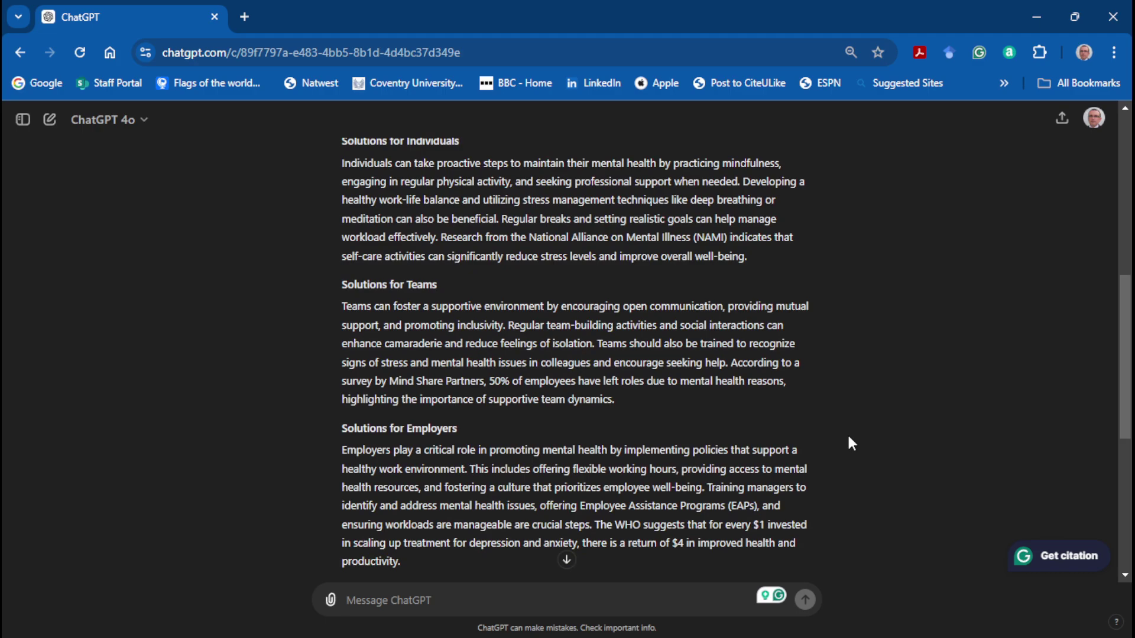
scroll(851, 443, "down", 2)
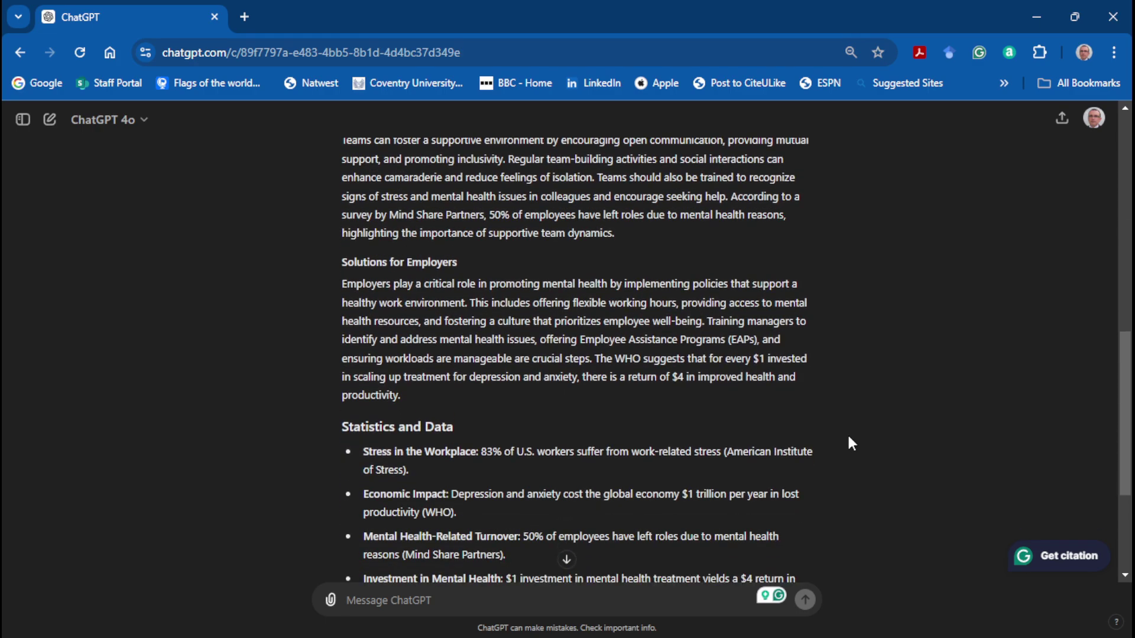
scroll(851, 443, "down", 2)
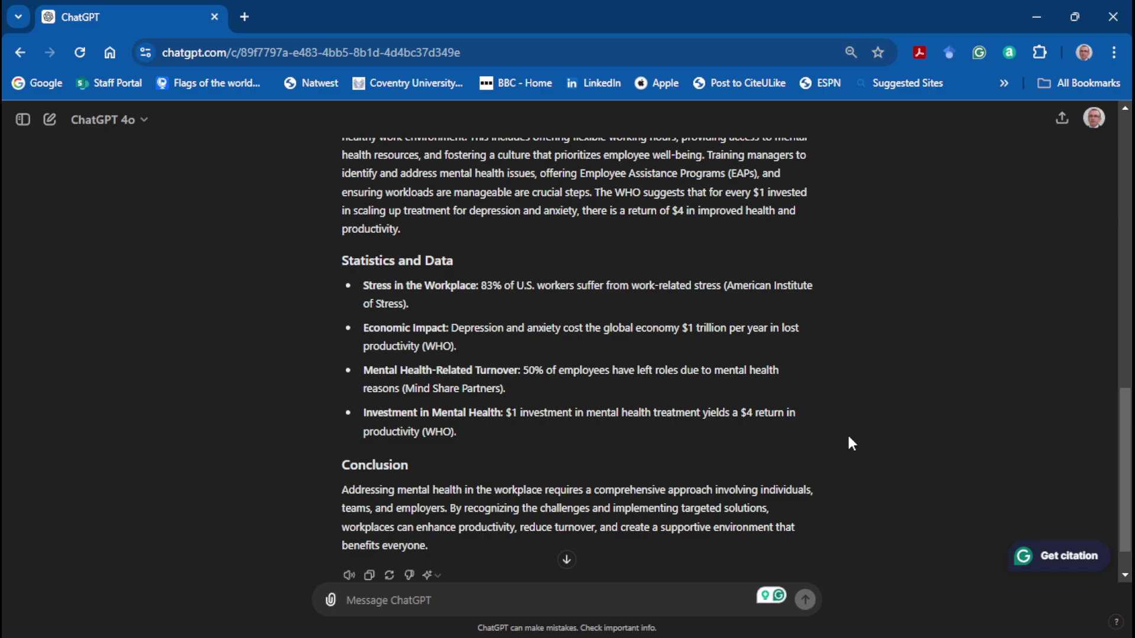
scroll(852, 443, "down", 1)
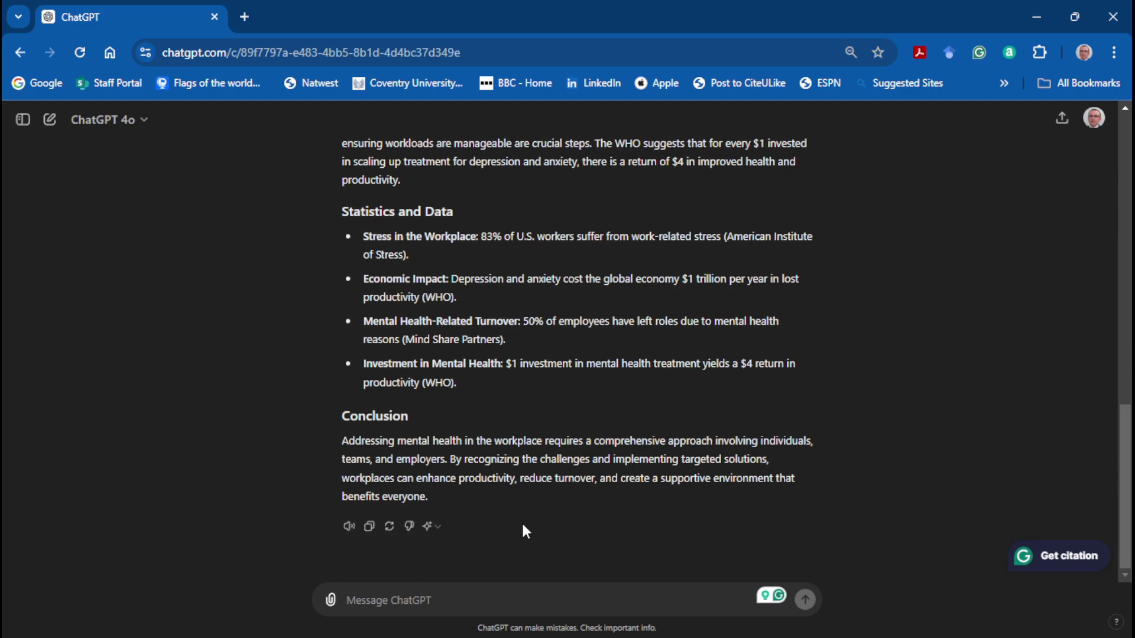
type("Pleas")
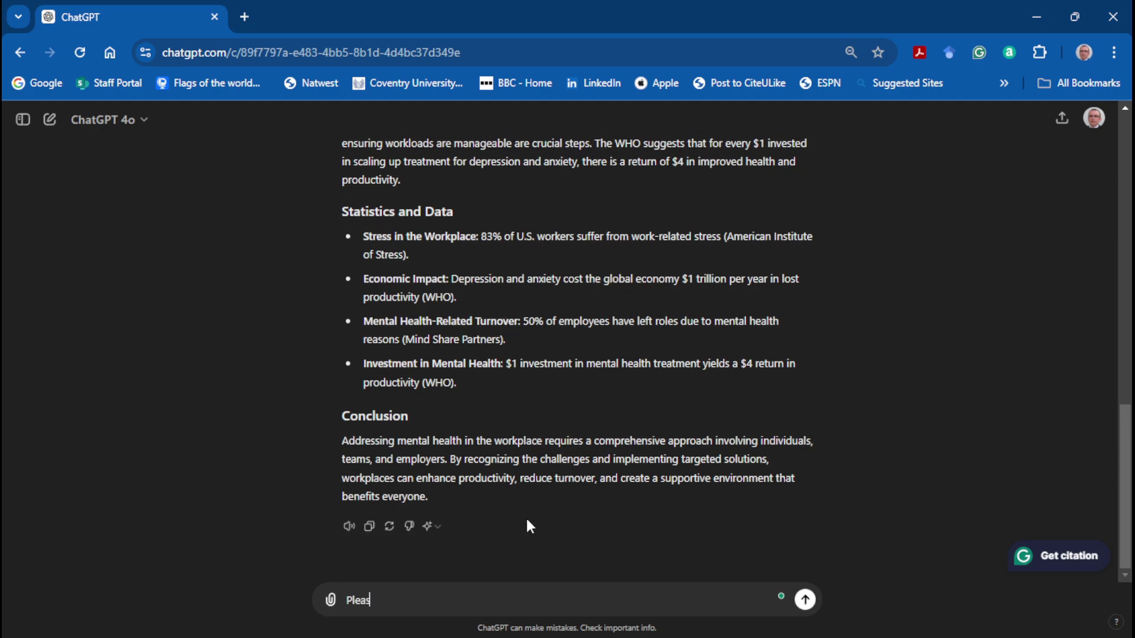
type("e give me references ")
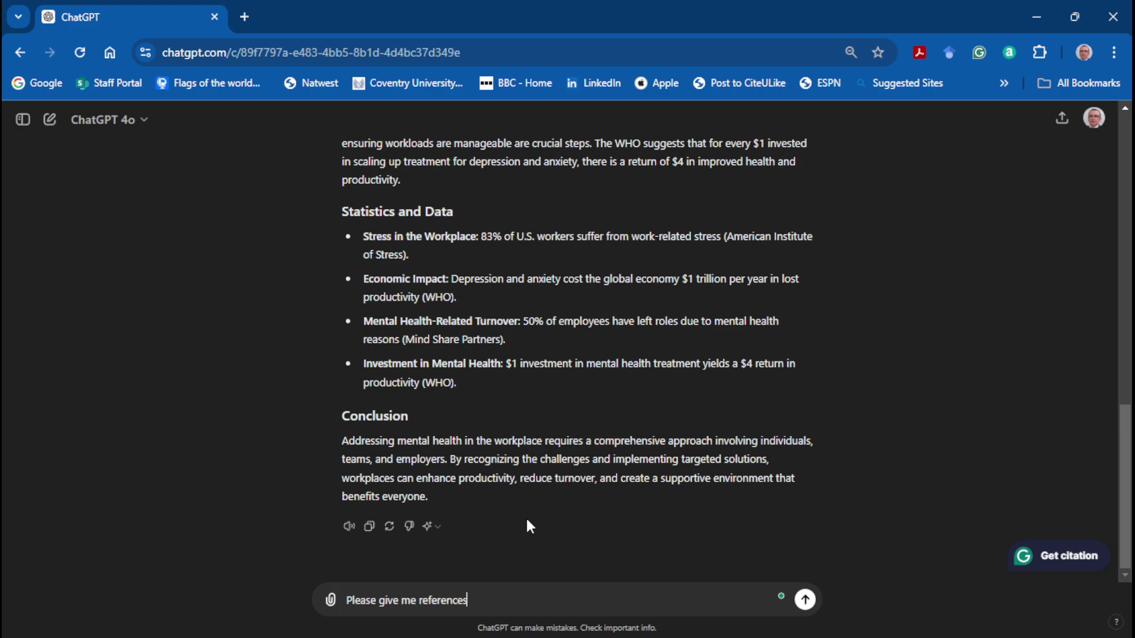
type("for every claim")
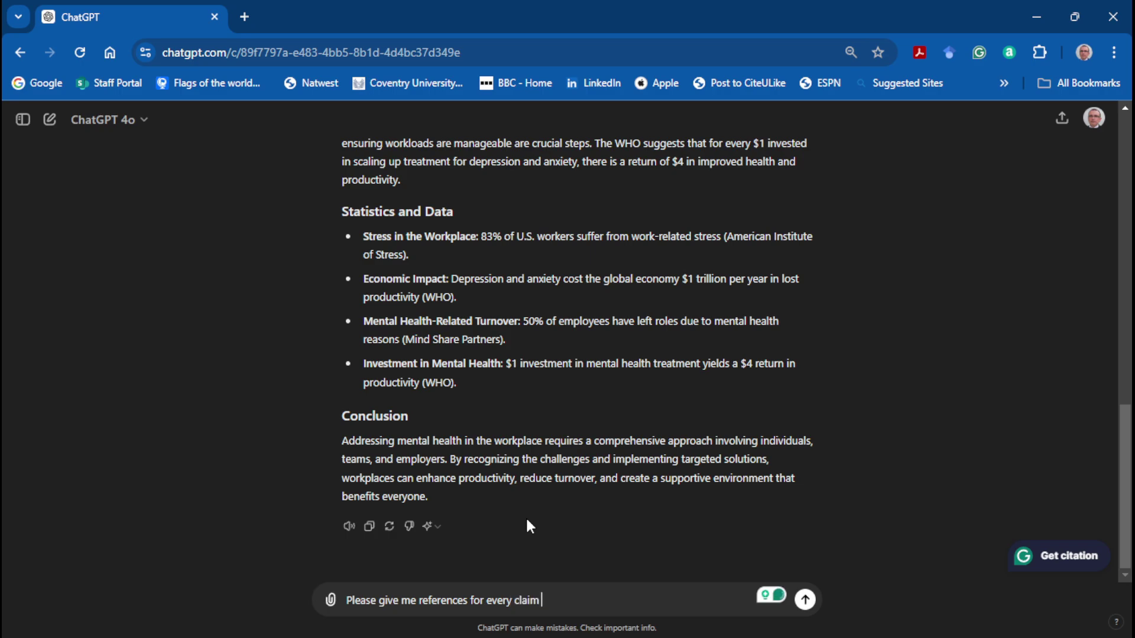
key("Return")
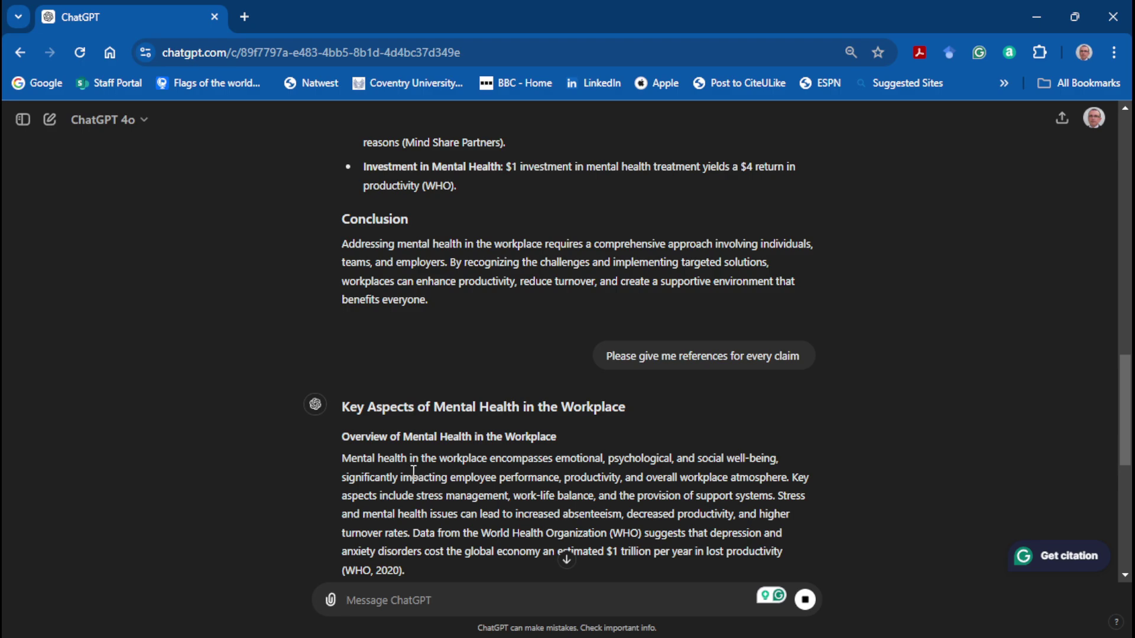
Examine the revised answer's in-text citations in each section and the full References list at its end.
scroll(415, 473, "down", 4)
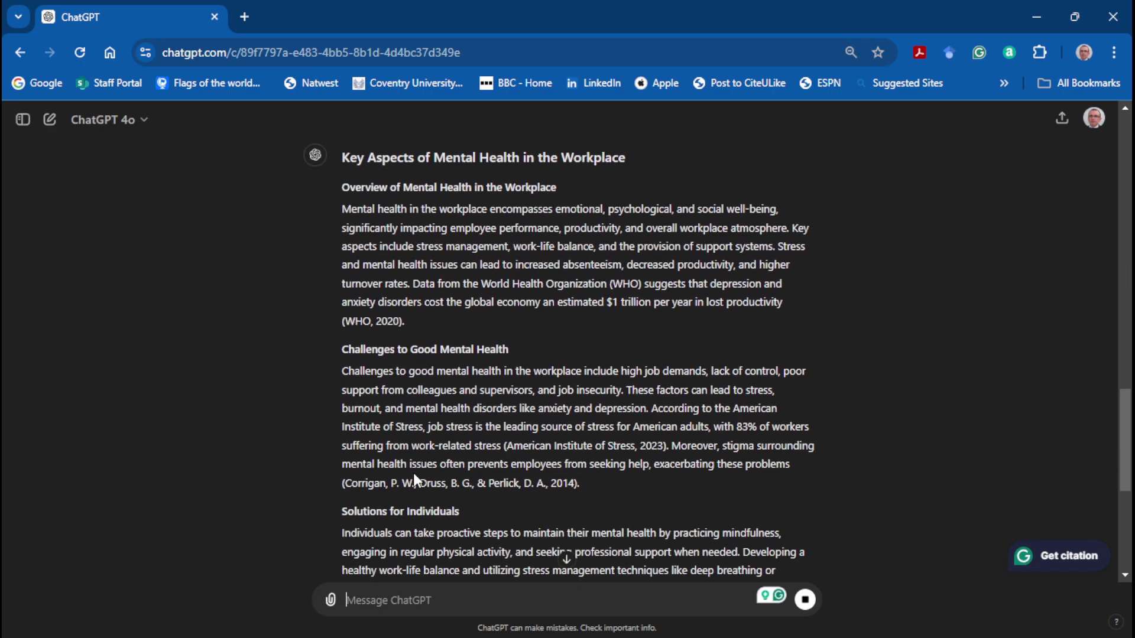
scroll(414, 475, "down", 4)
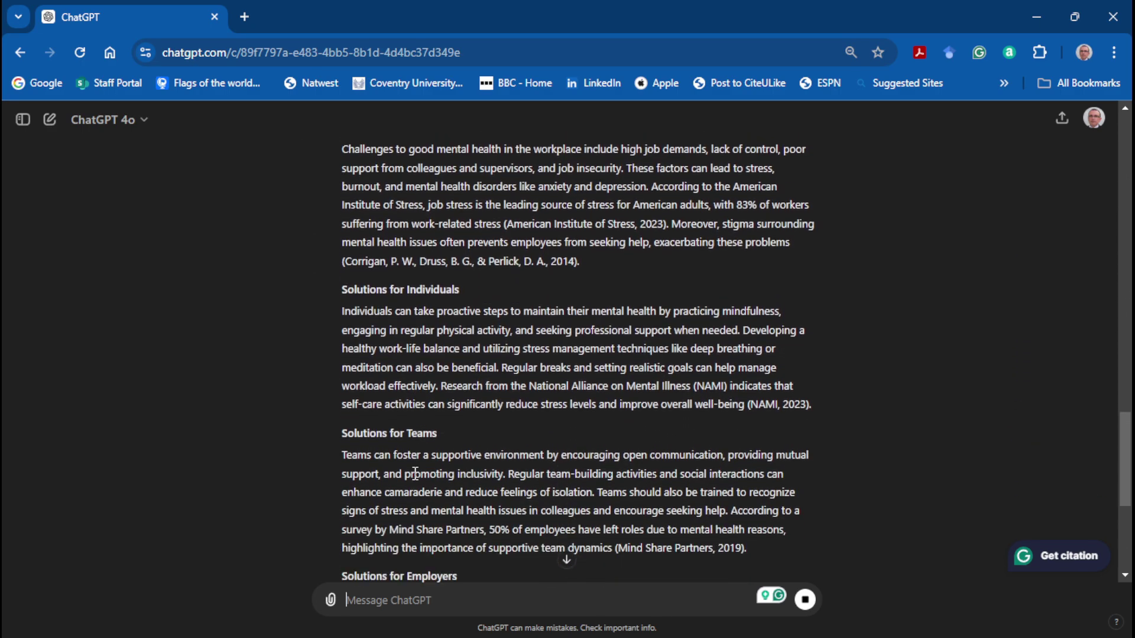
scroll(414, 473, "down", 3)
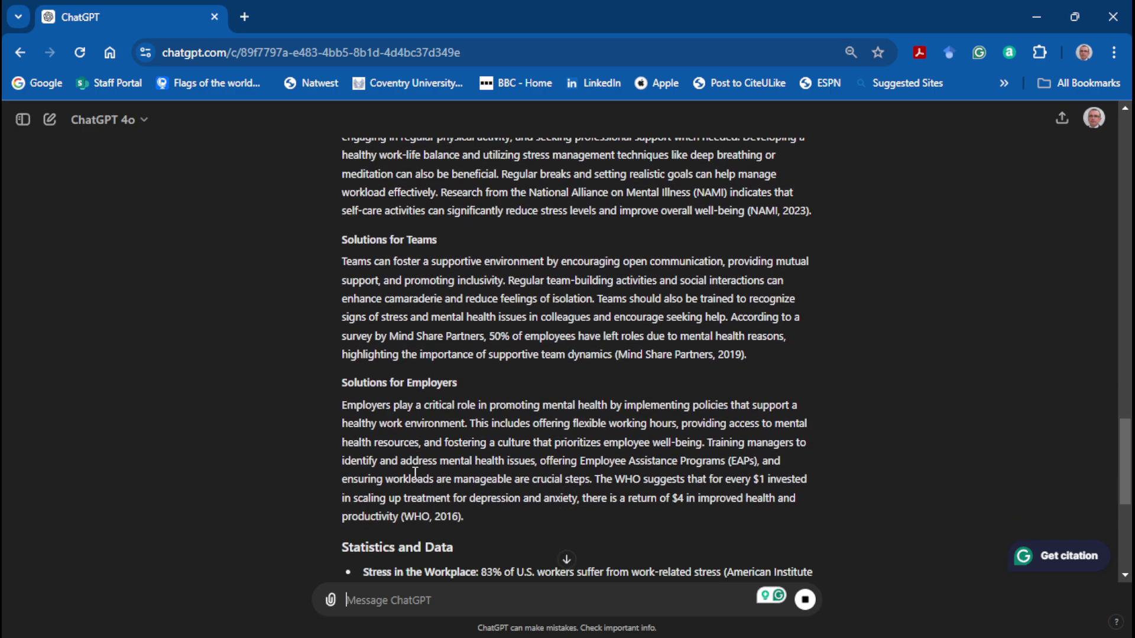
scroll(415, 472, "down", 3)
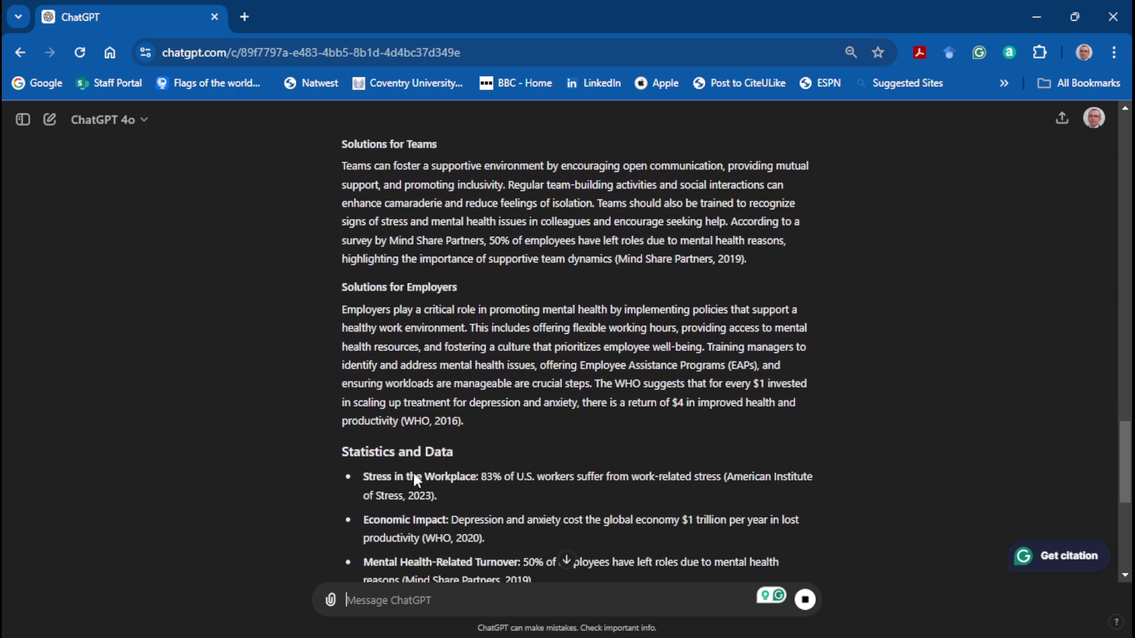
scroll(415, 473, "down", 2)
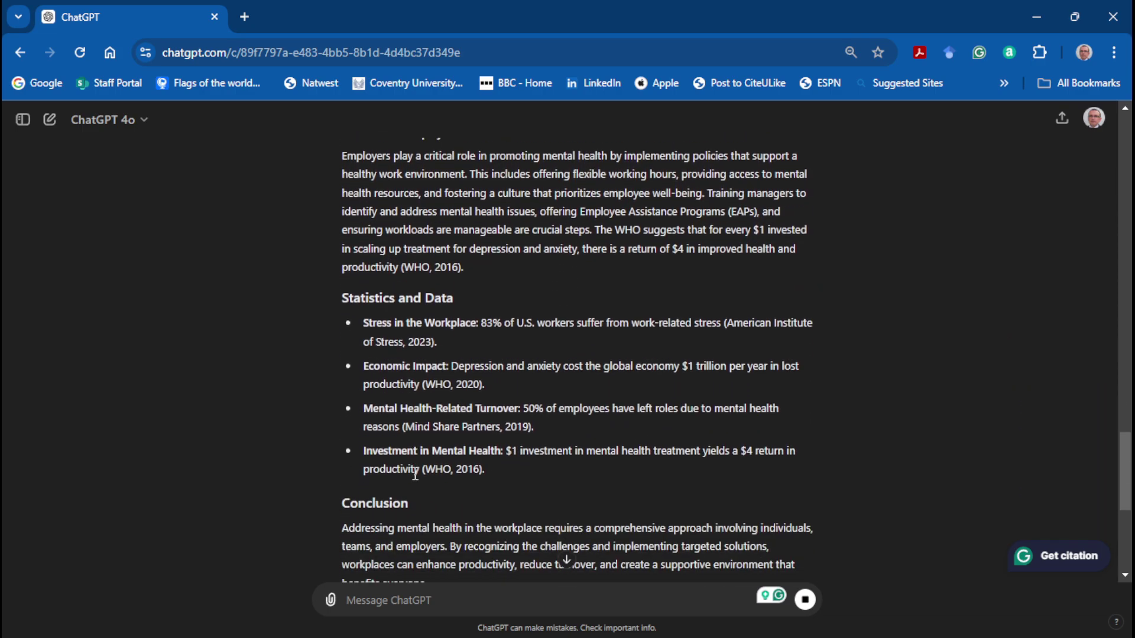
scroll(416, 478, "down", 2)
scroll(413, 473, "down", 2)
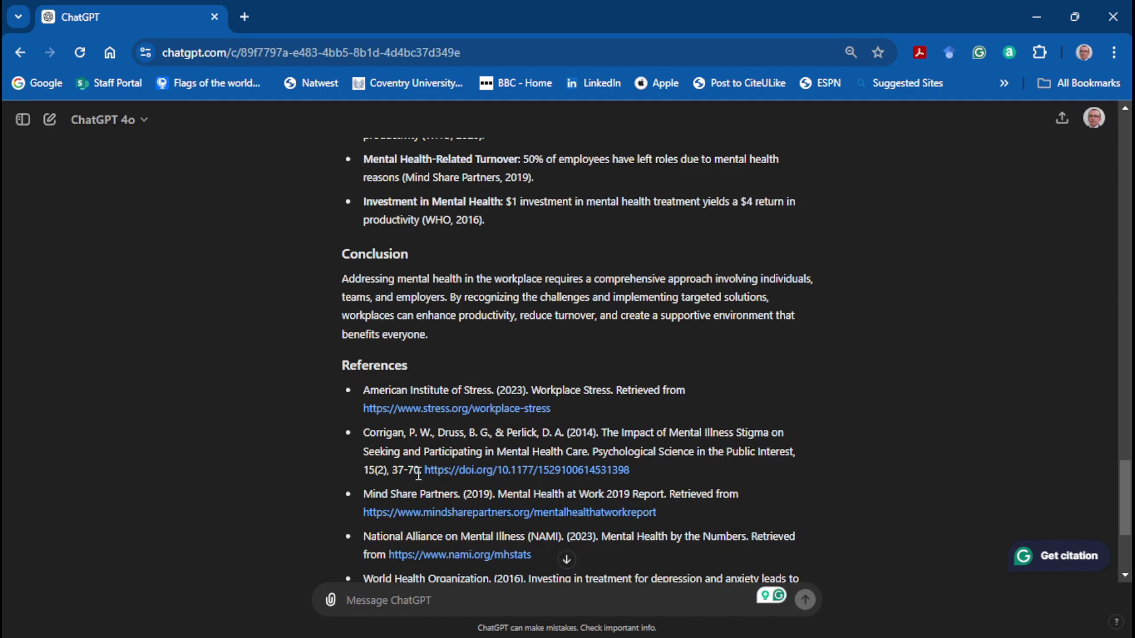
scroll(417, 473, "down", 3)
scroll(418, 474, "down", 1)
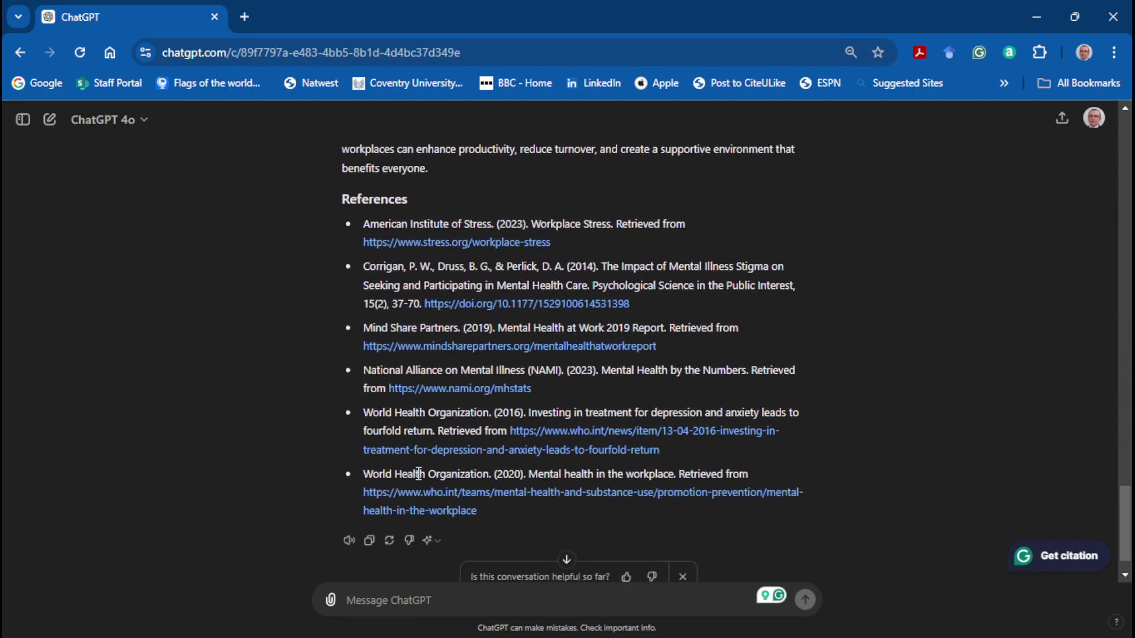
scroll(419, 474, "down", 1)
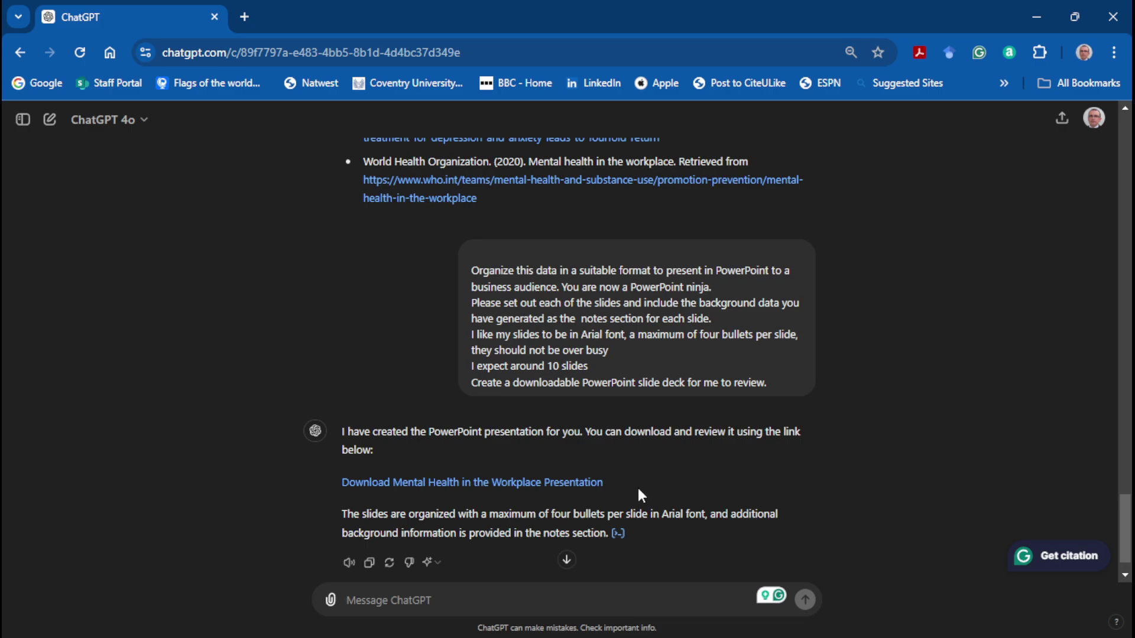
Download the Mental Health in the Workplace presentation from the chat and open the downloaded file in PowerPoint.
left_click(571, 484)
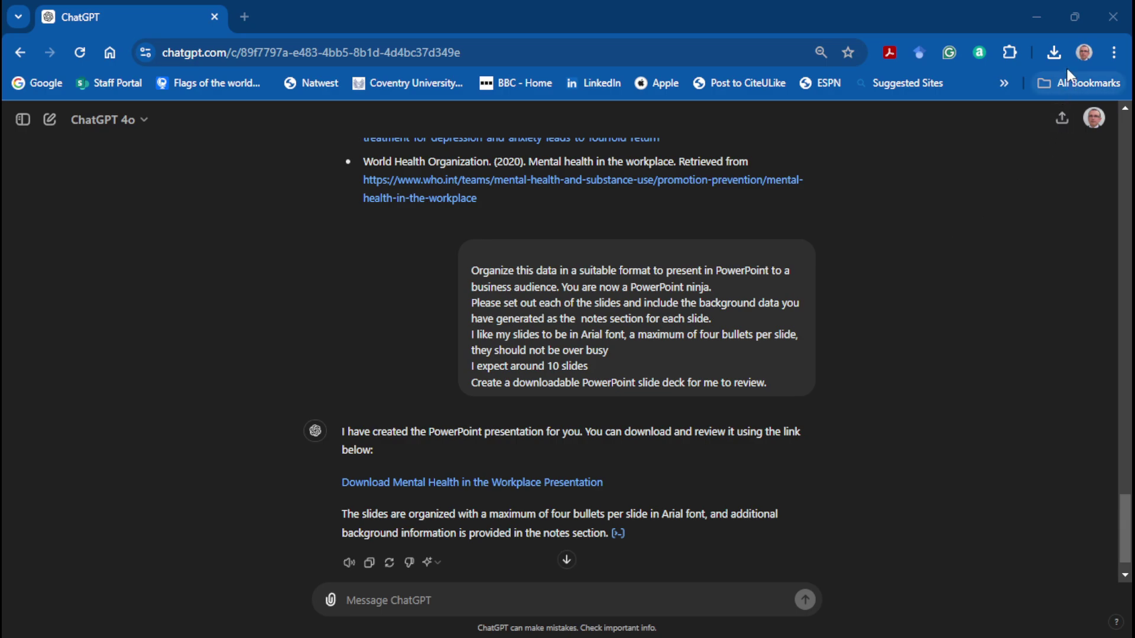
left_click(1055, 51)
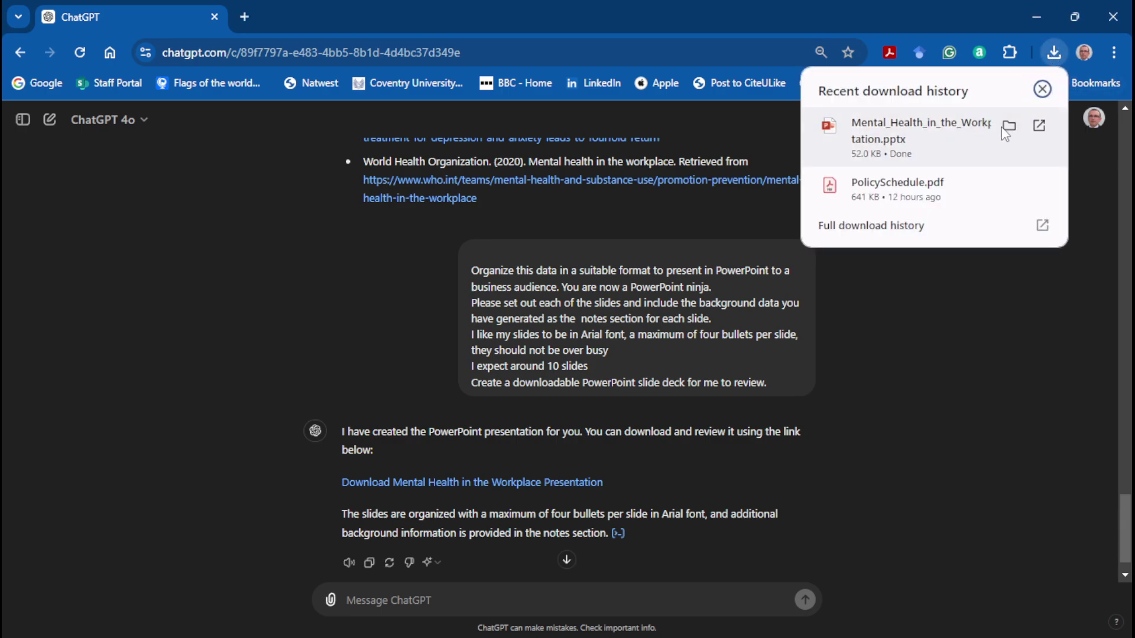
left_click(1039, 125)
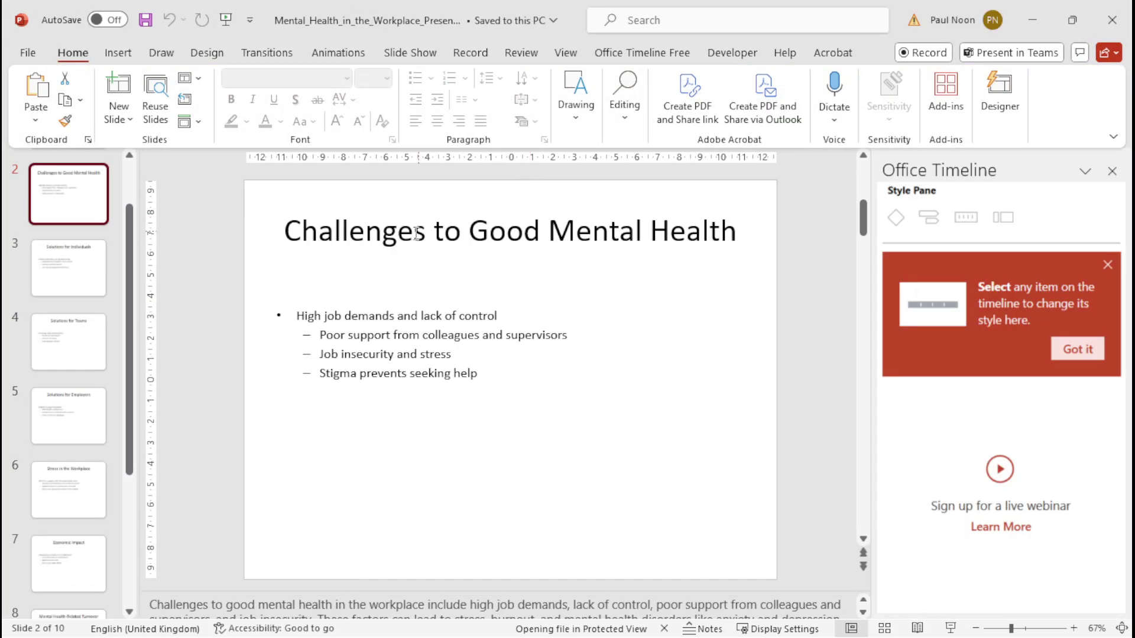
Review slides 2 to 5, covering the challenges to good mental health and the solutions for individuals, teams and employers.
left_click(410, 235)
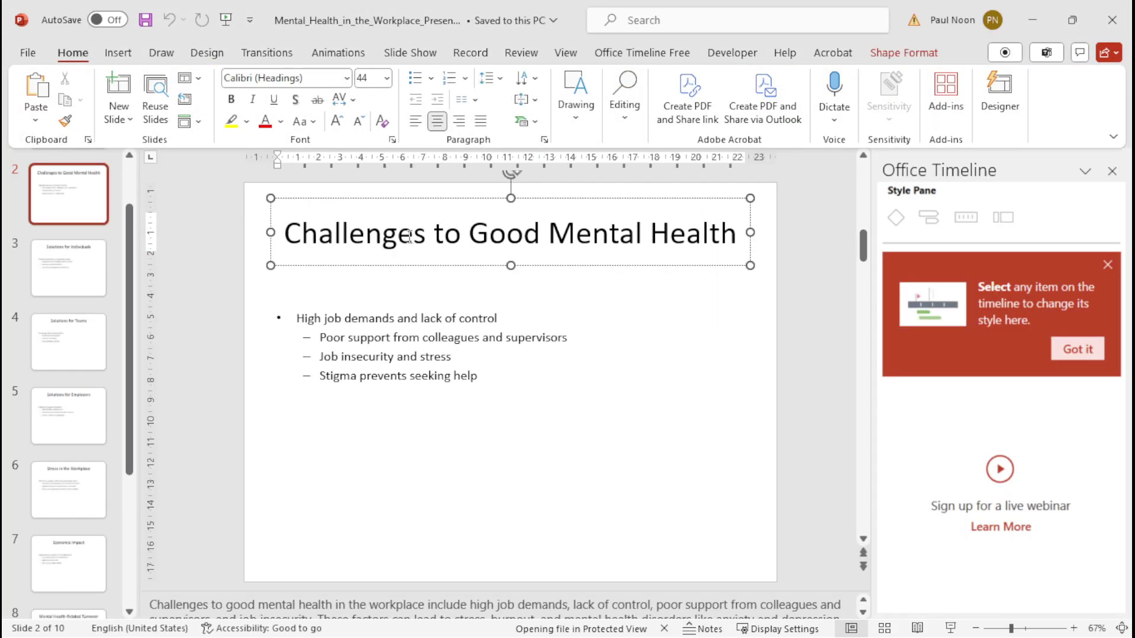
left_click(400, 334)
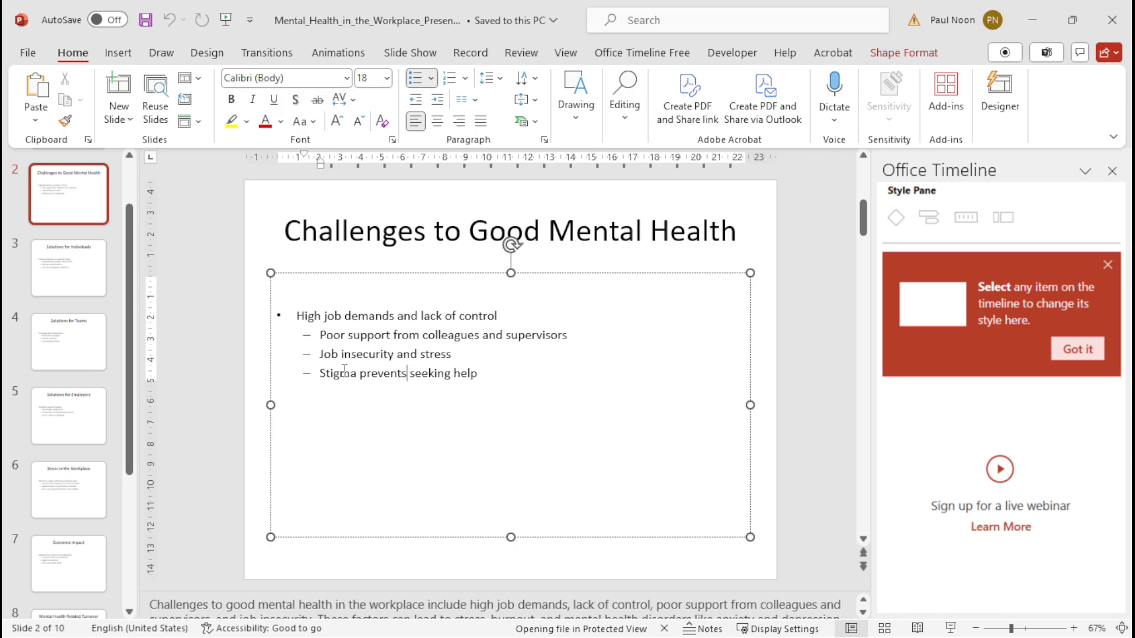
left_click(74, 269)
left_click(87, 372)
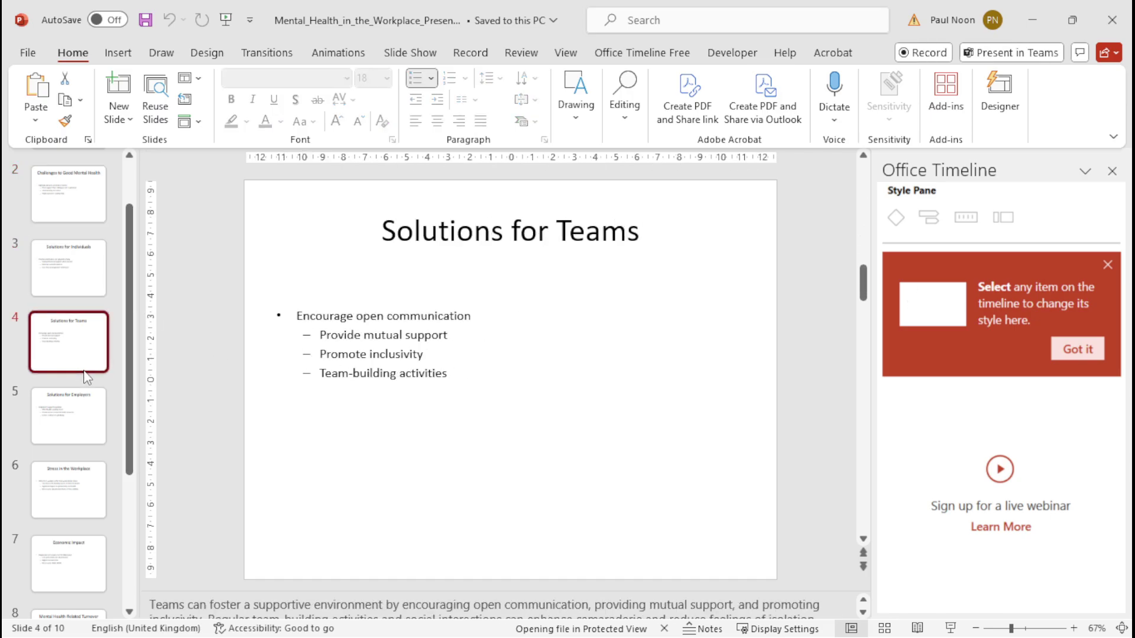
left_click(352, 319)
left_click(87, 425)
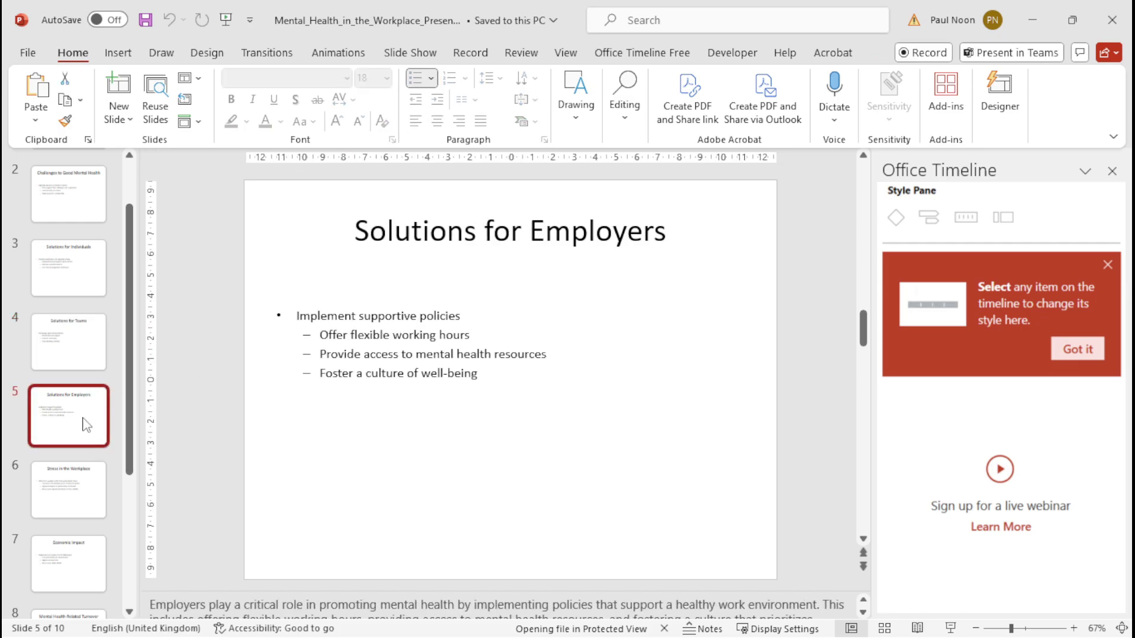
Review slides 6 to 10, from Stress in the Workplace through the economic, turnover and investment slides to the Conclusion.
left_click(89, 494)
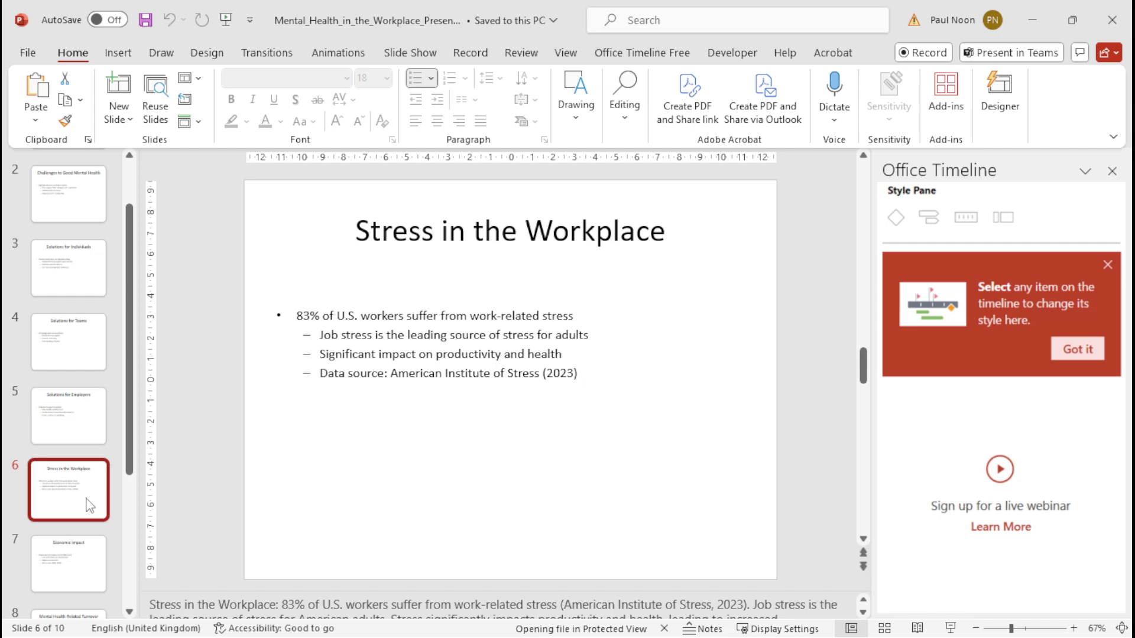
left_click(88, 561)
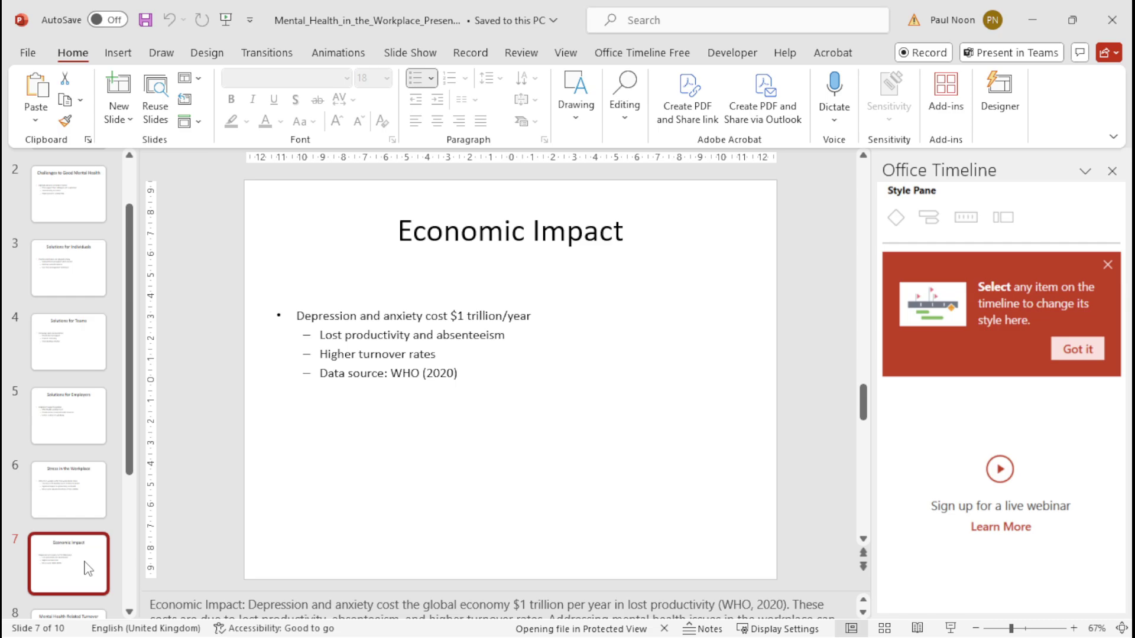
key("Down")
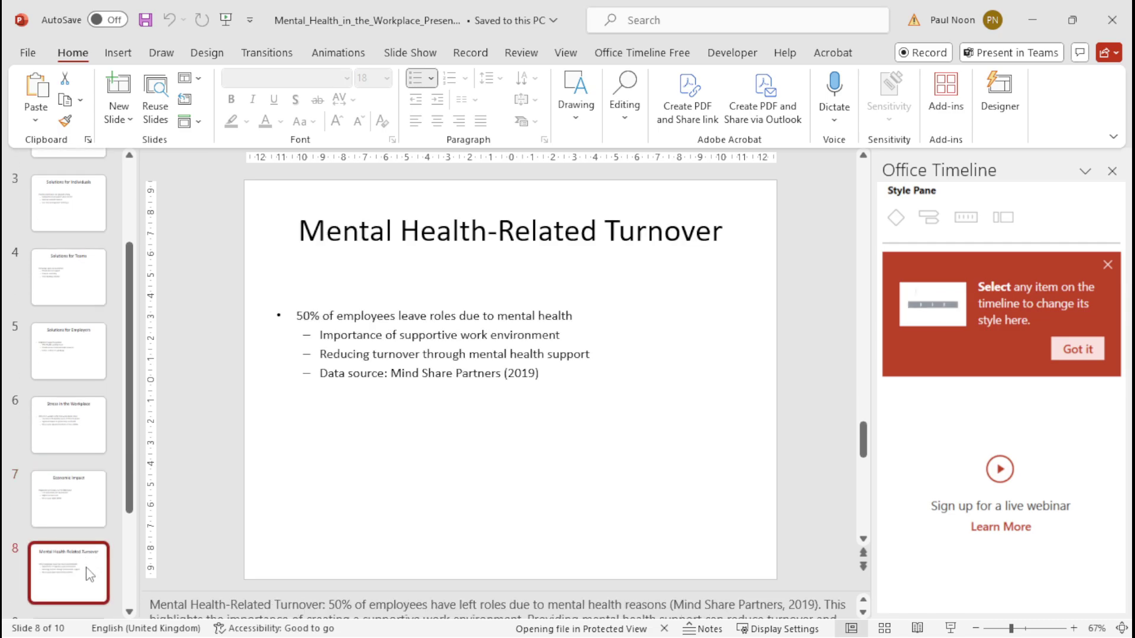
scroll(86, 568, "down", 2)
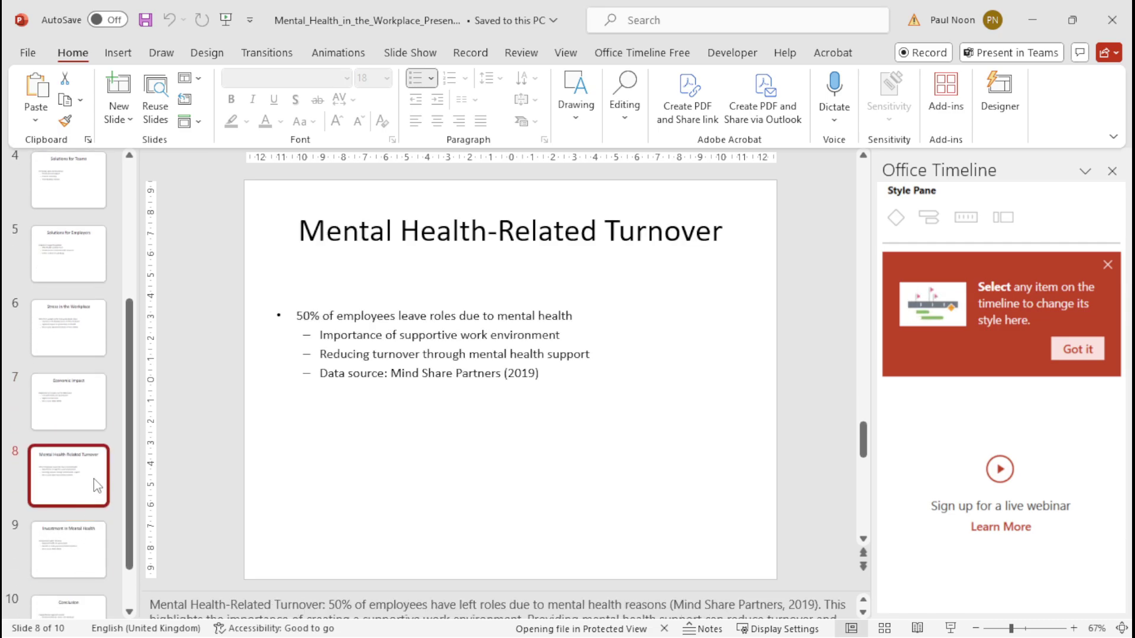
left_click(84, 561)
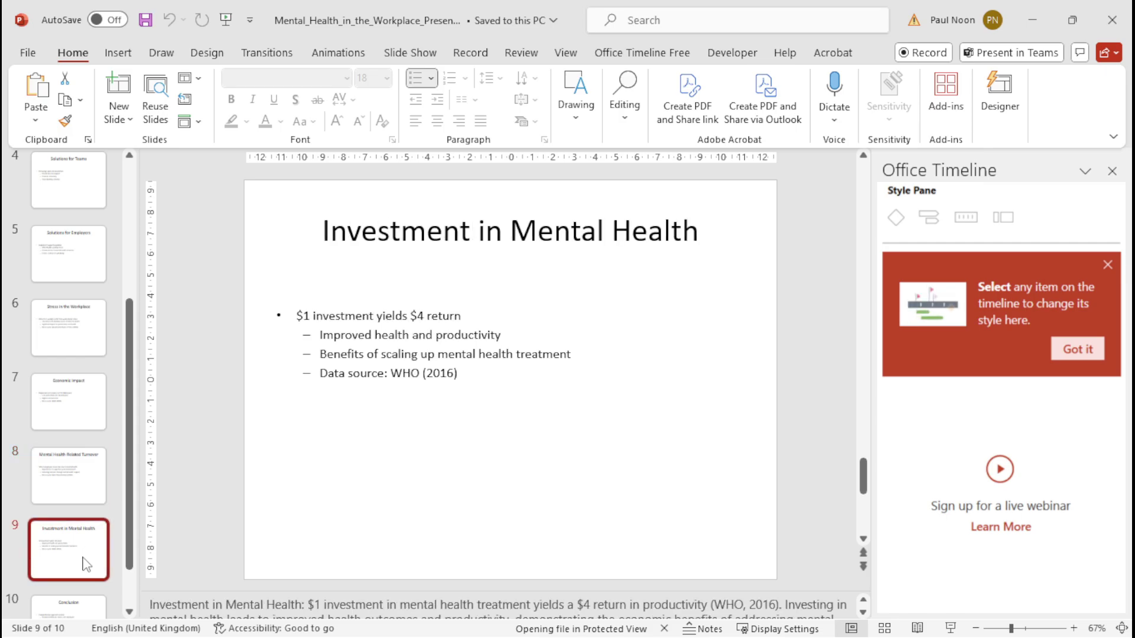
scroll(85, 564, "down", 2)
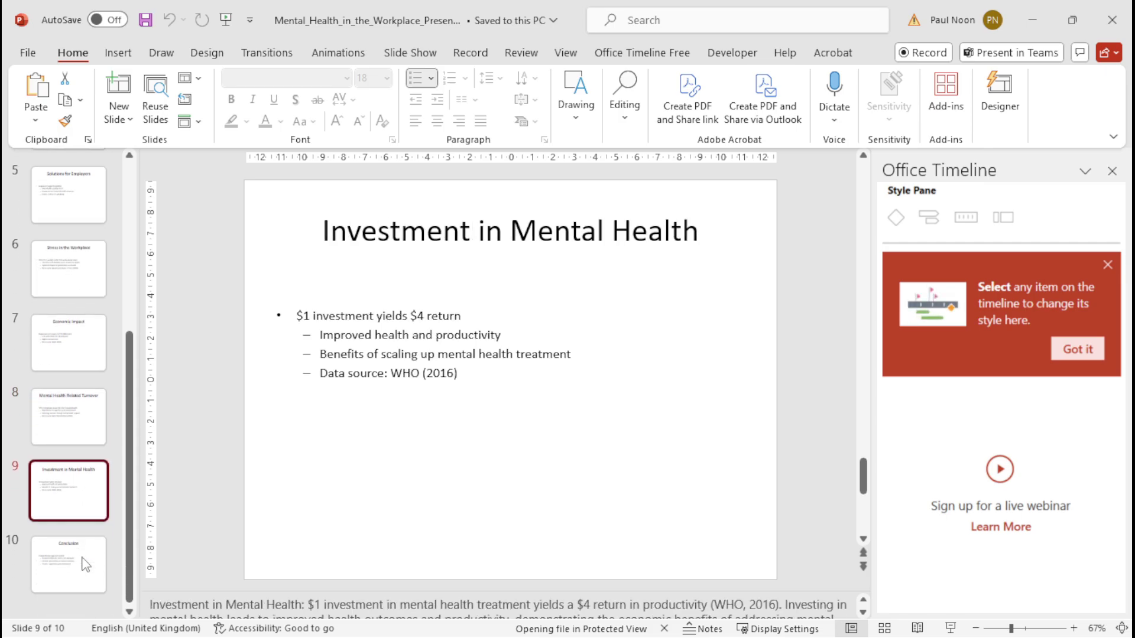
left_click(85, 563)
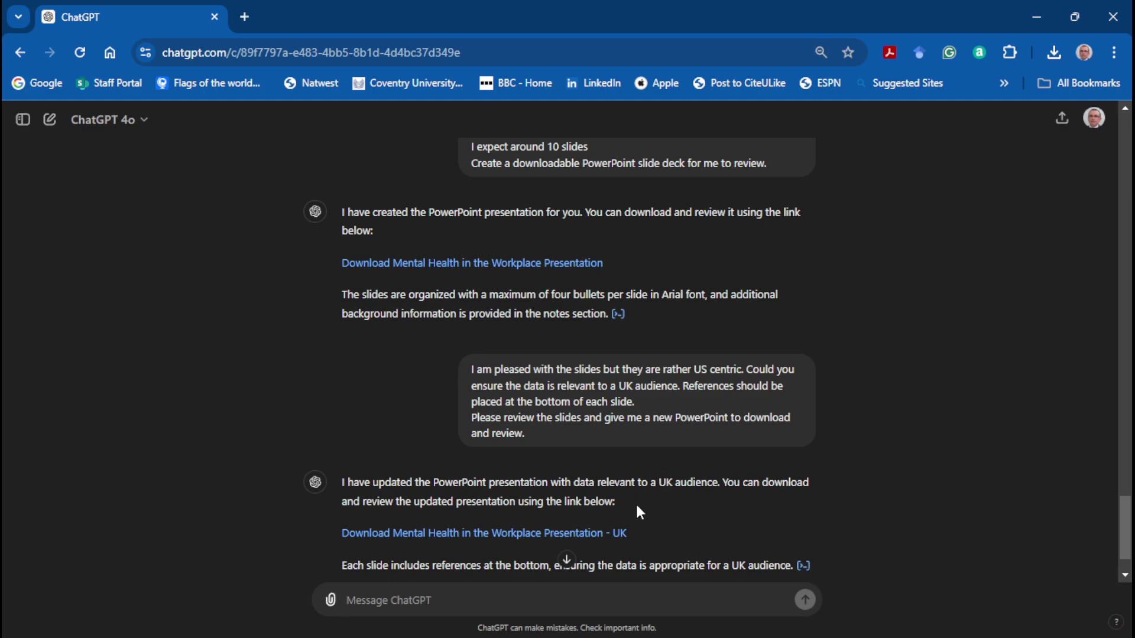
Download the UK version of the Mental Health in the Workplace presentation from the chat and open the file in PowerPoint.
scroll(636, 504, "down", 2)
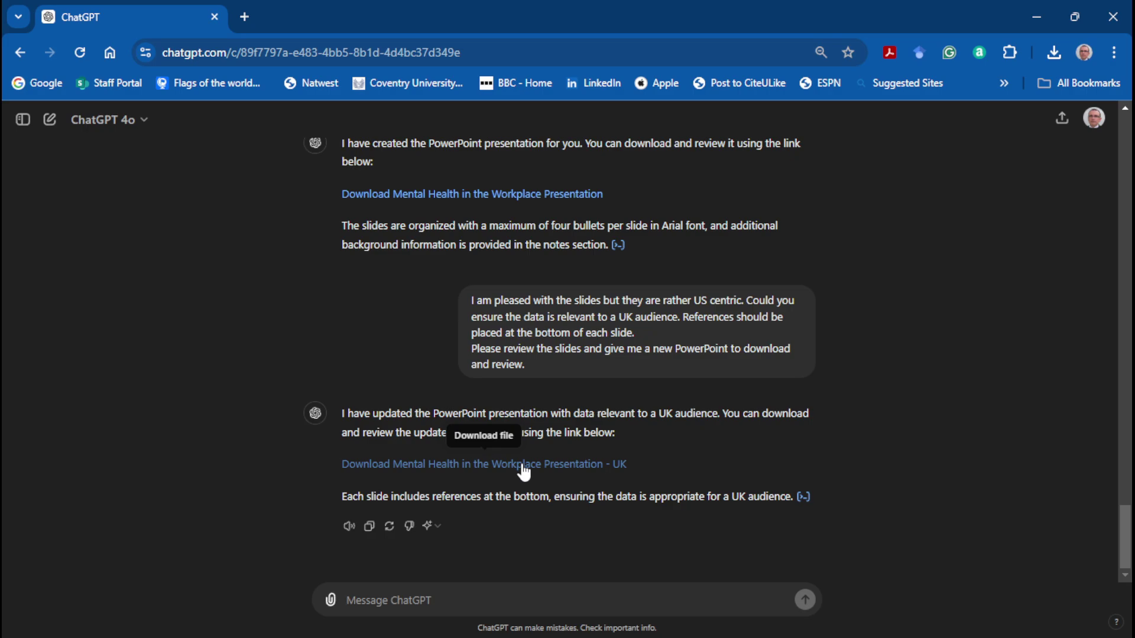
left_click(524, 472)
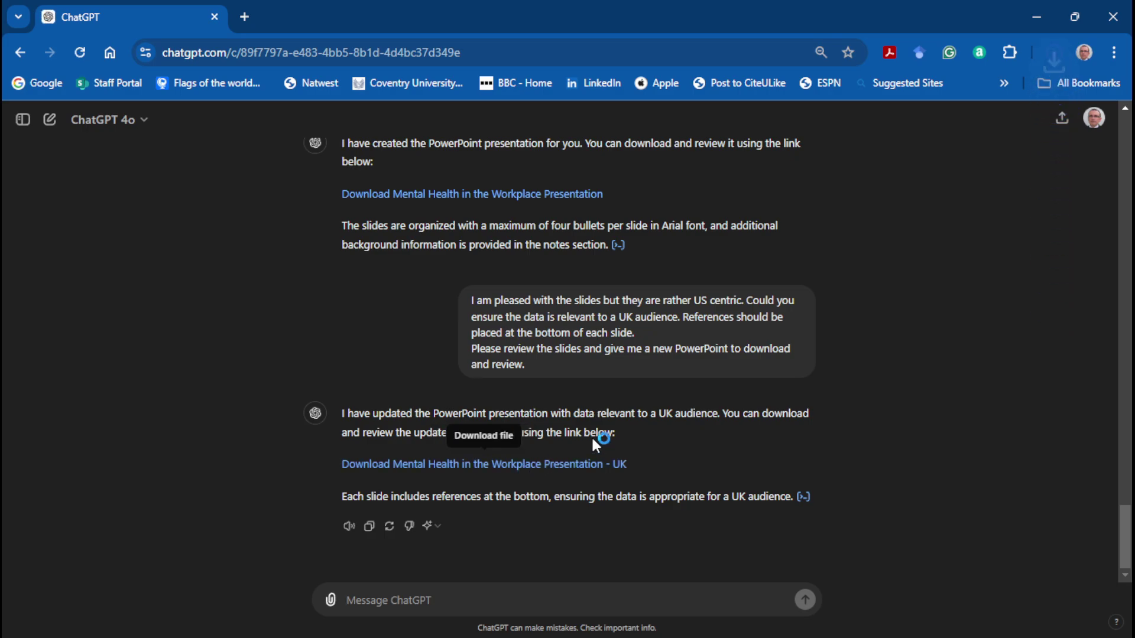
left_click(1049, 54)
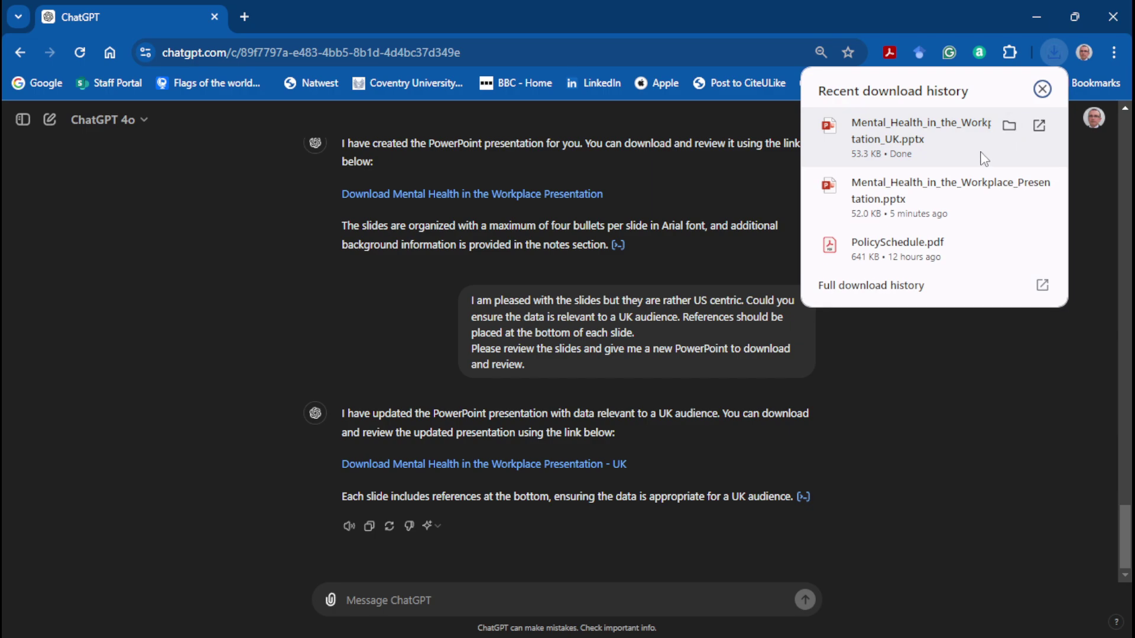
left_click(1039, 126)
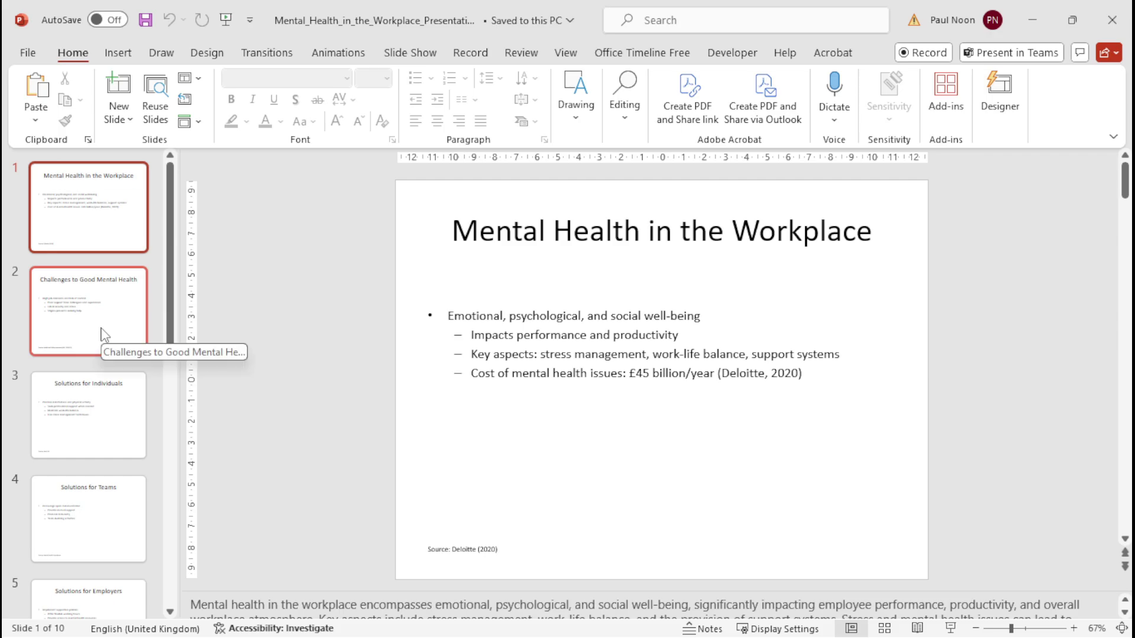
Review slides 2 to 7 of the UK deck, checking the bullet content and the source reference at the bottom of each slide.
left_click(104, 334)
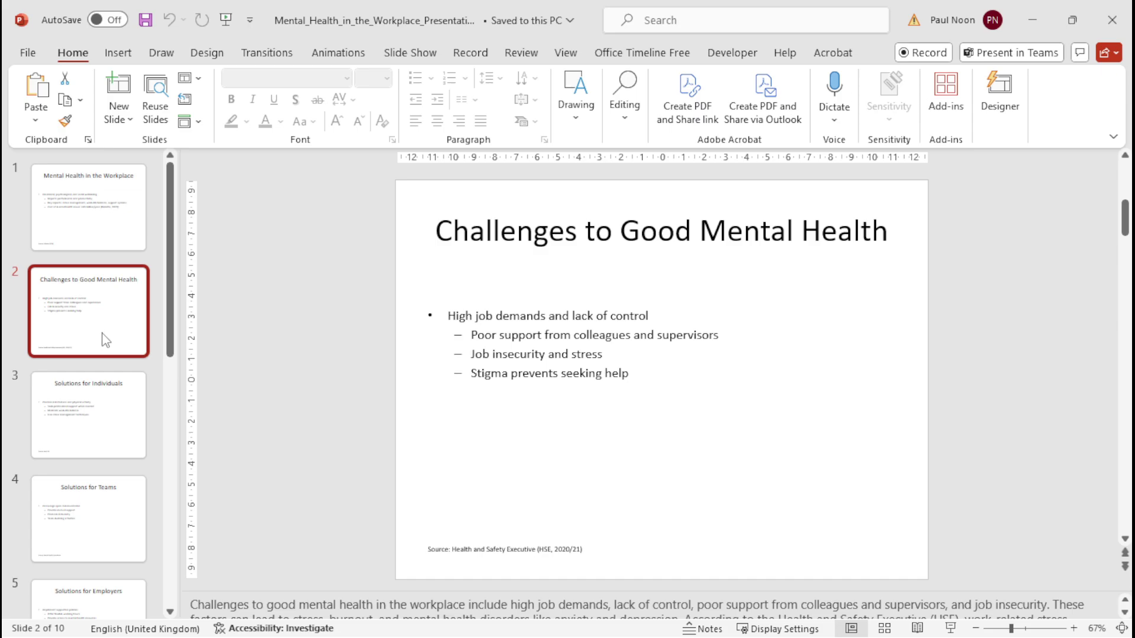
left_click(115, 418)
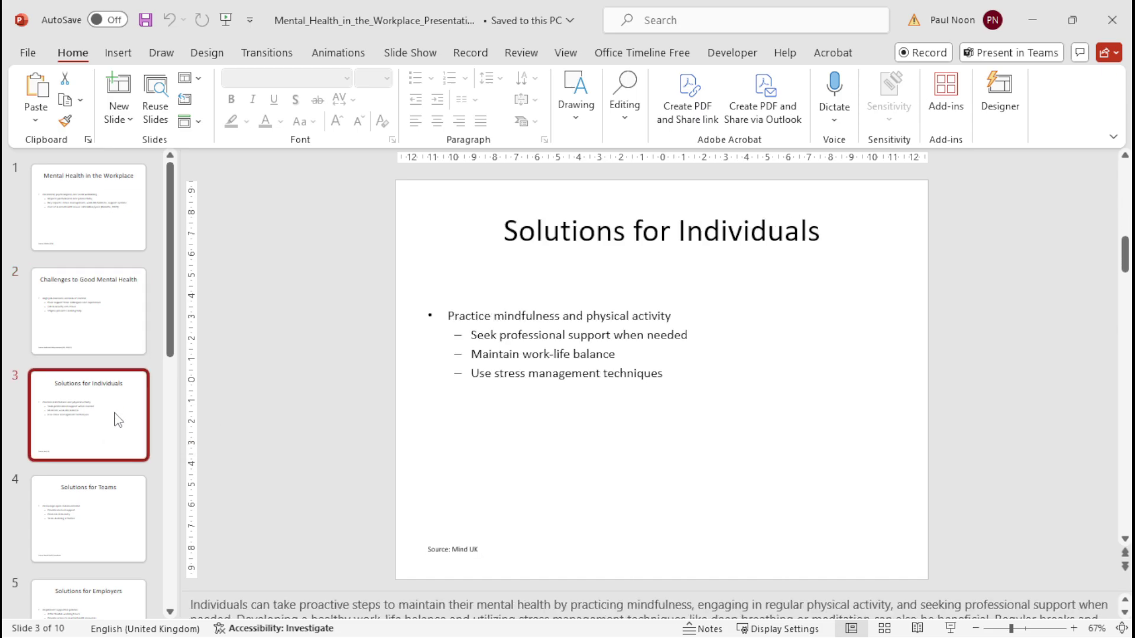
left_click(119, 514)
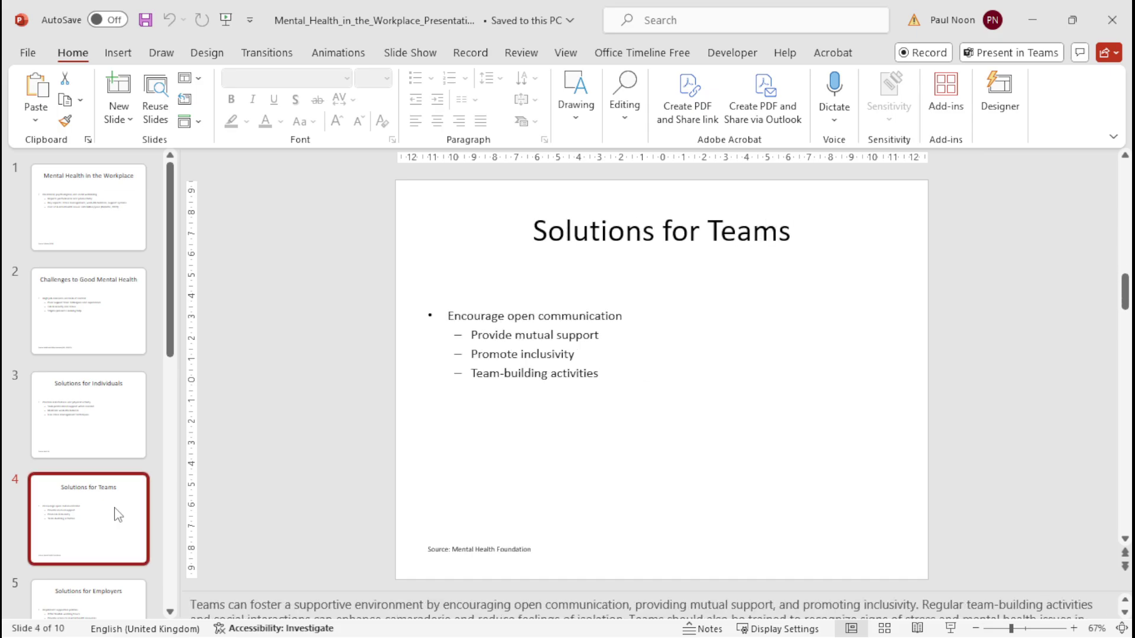
scroll(118, 514, "down", 2)
left_click(119, 509)
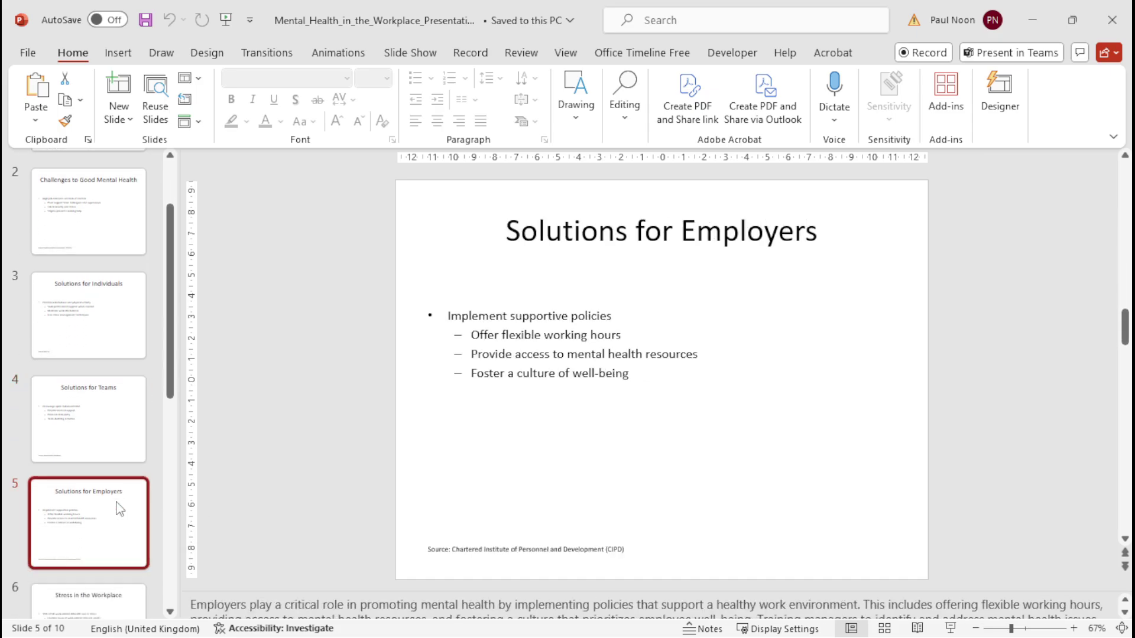
scroll(120, 509, "down", 2)
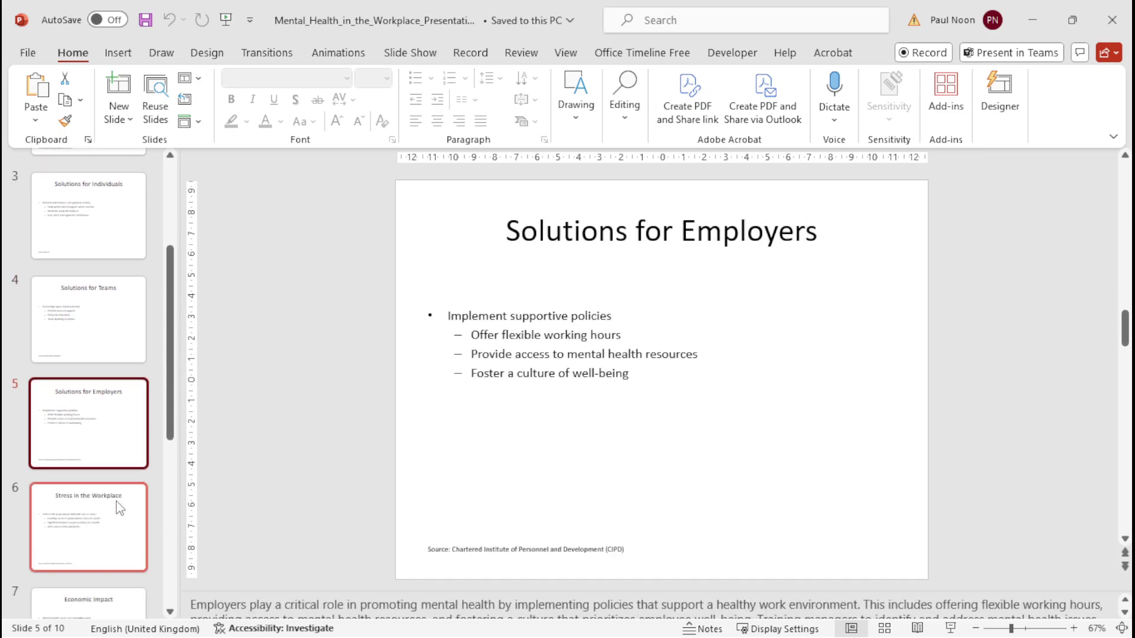
left_click(121, 516)
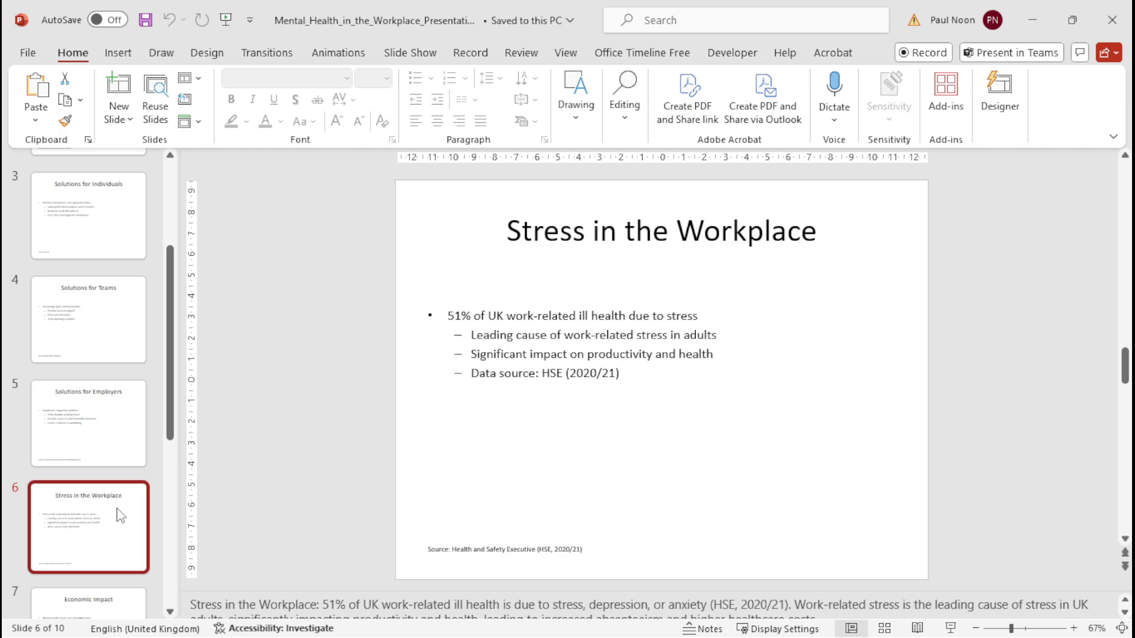
scroll(121, 516, "down", 2)
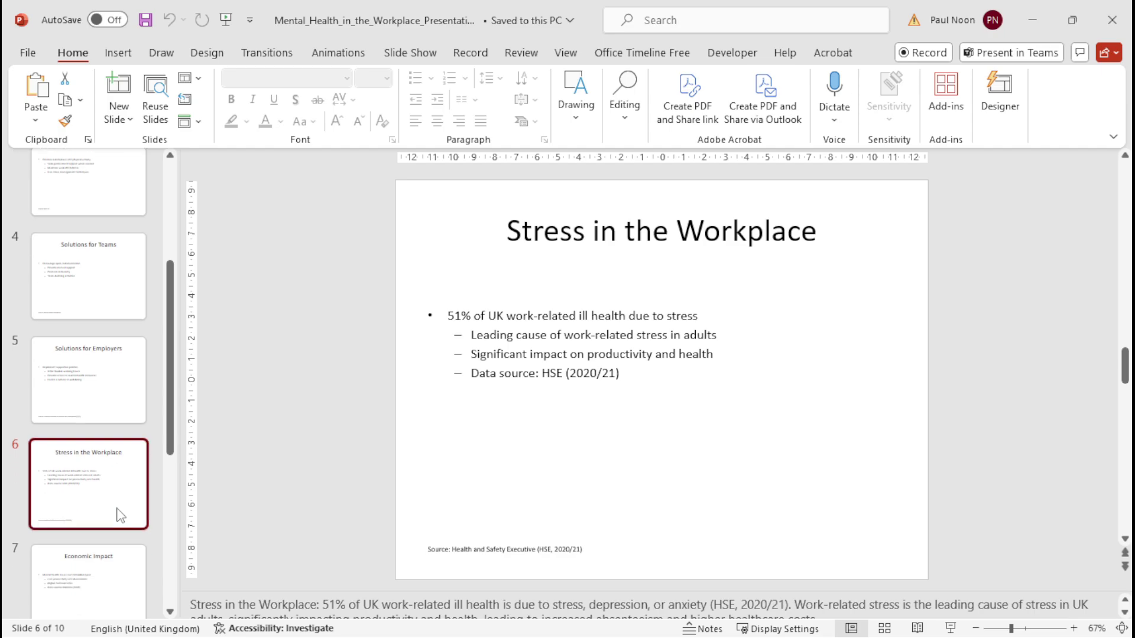
left_click(121, 516)
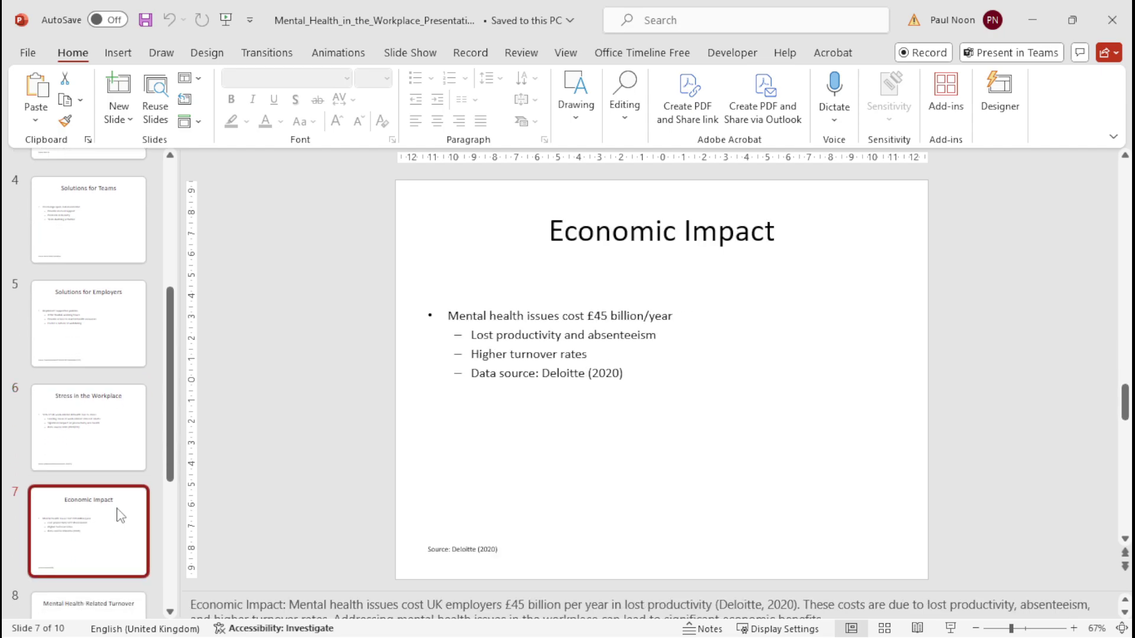
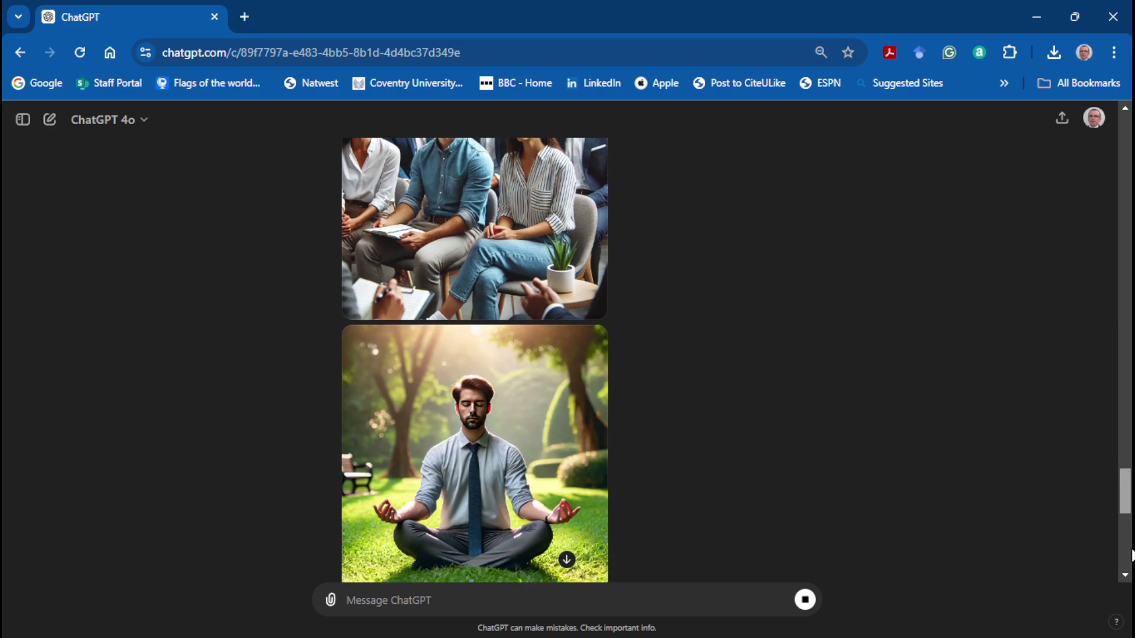
In the ChatGPT conversation, examine the generated slide images one after another, from the mindfulness picture to the staff turnover picture.
scroll(1131, 555, "down", 3)
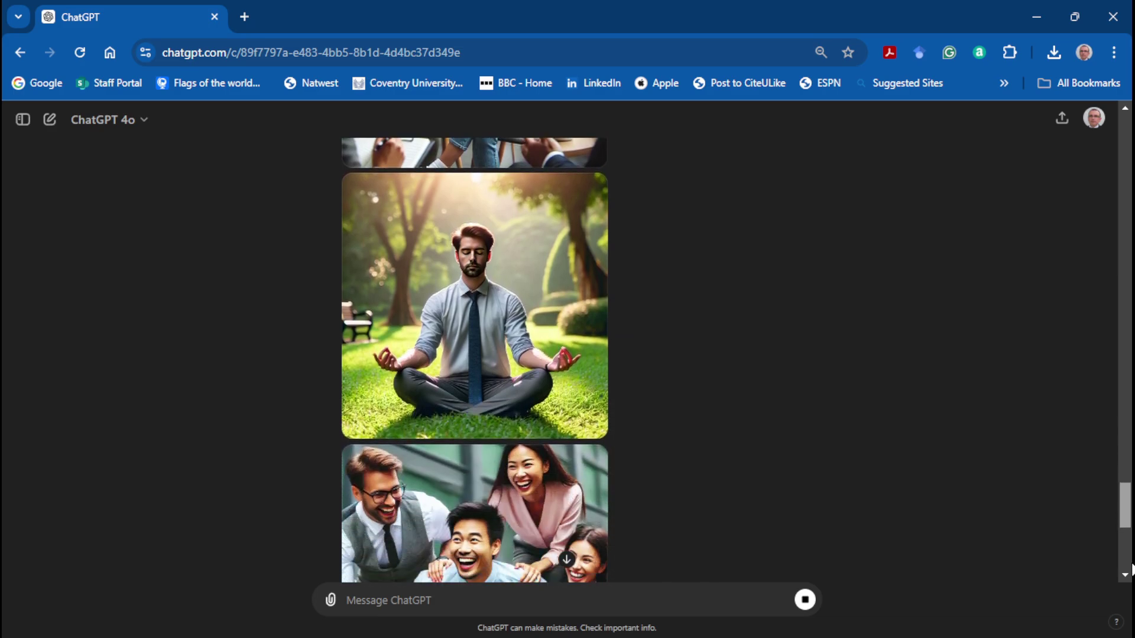
scroll(1131, 574, "down", 2)
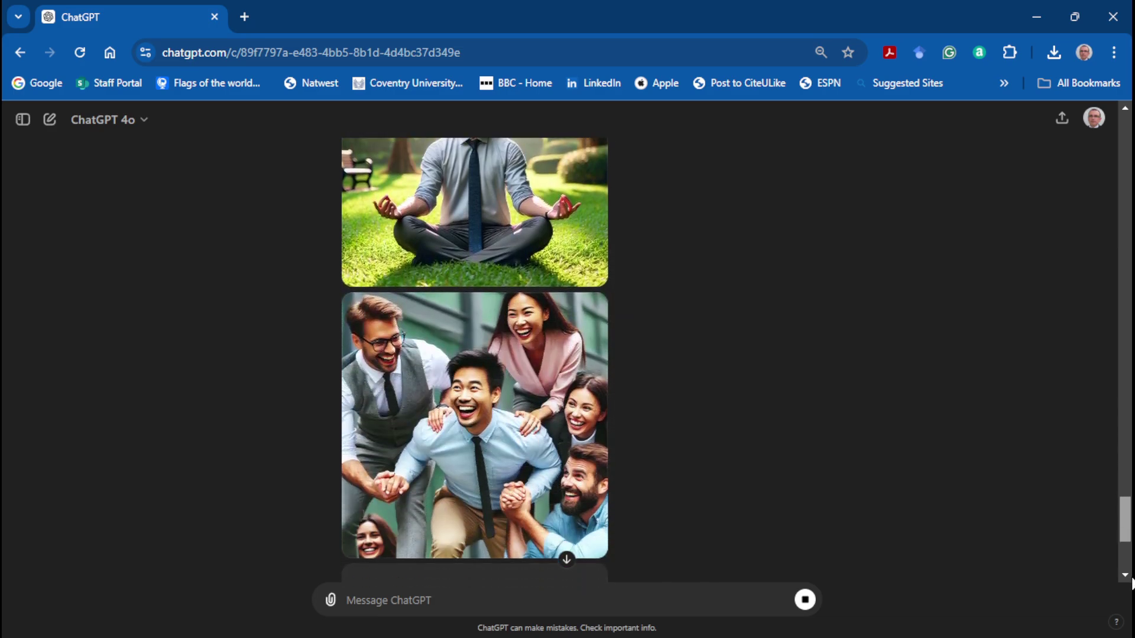
scroll(1131, 585, "down", 3)
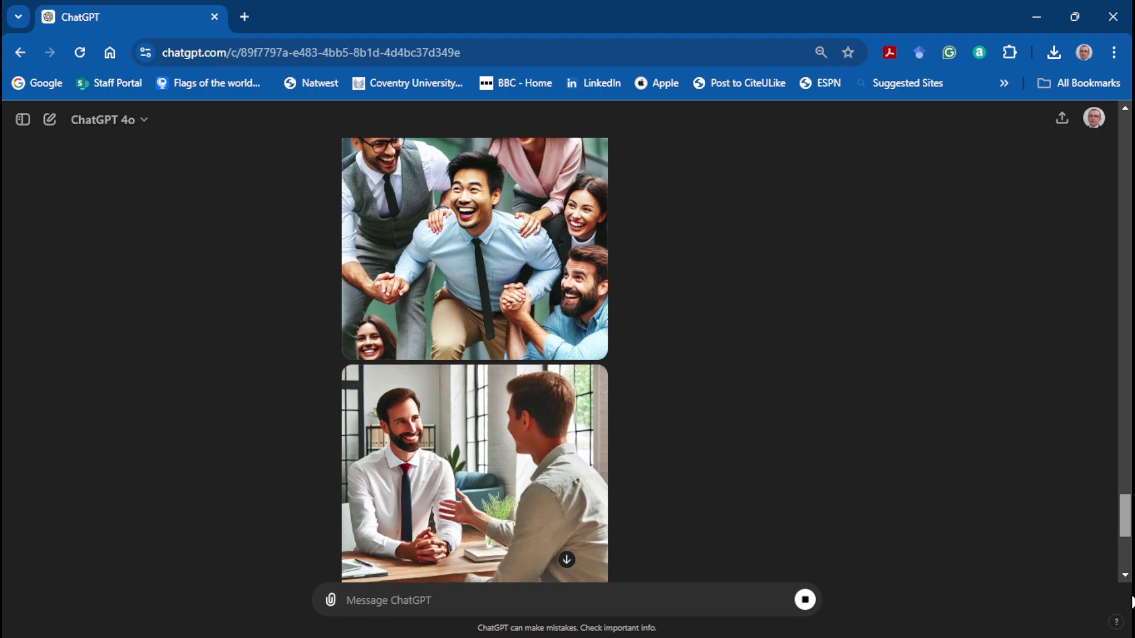
scroll(1131, 603, "down", 4)
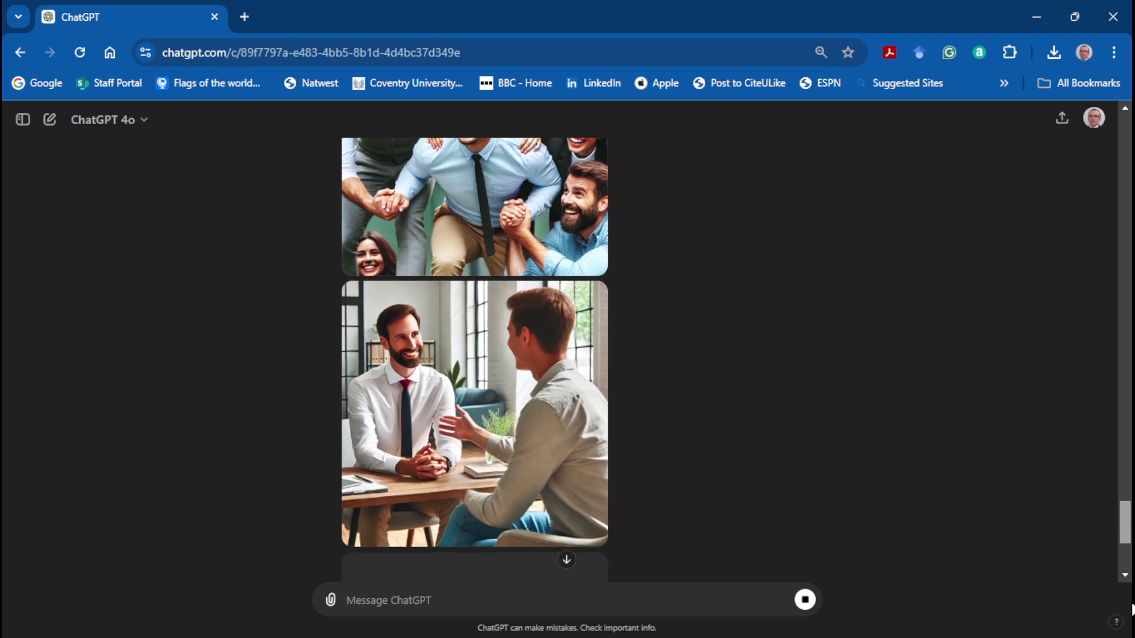
scroll(1132, 627, "down", 1)
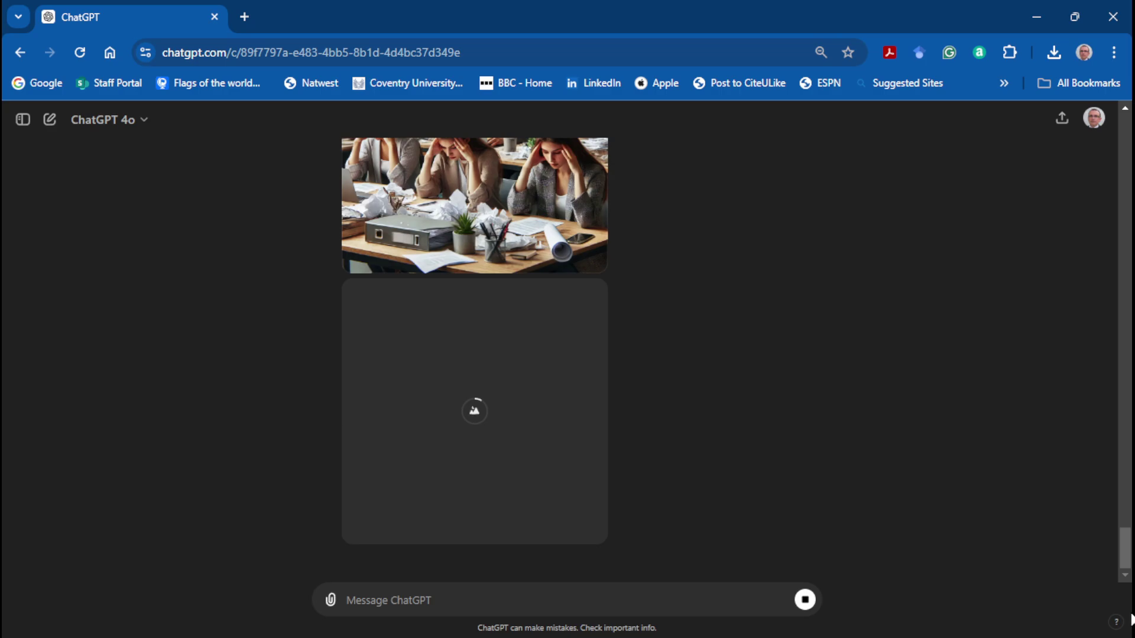
scroll(1129, 552, "up", 2)
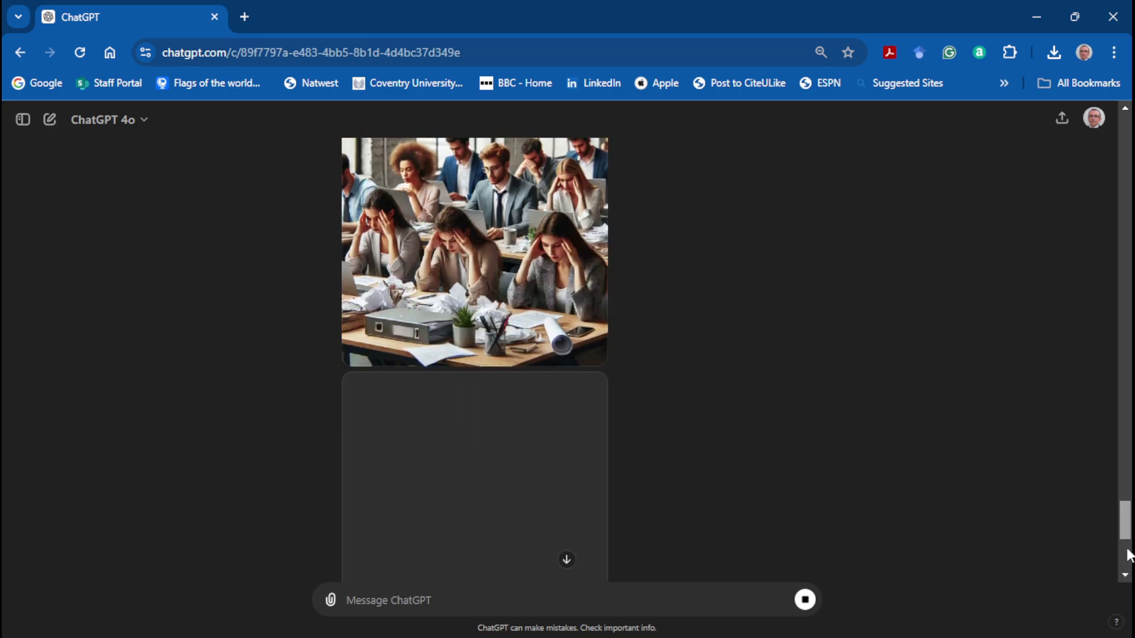
scroll(1128, 561, "down", 3)
scroll(1129, 570, "down", 3)
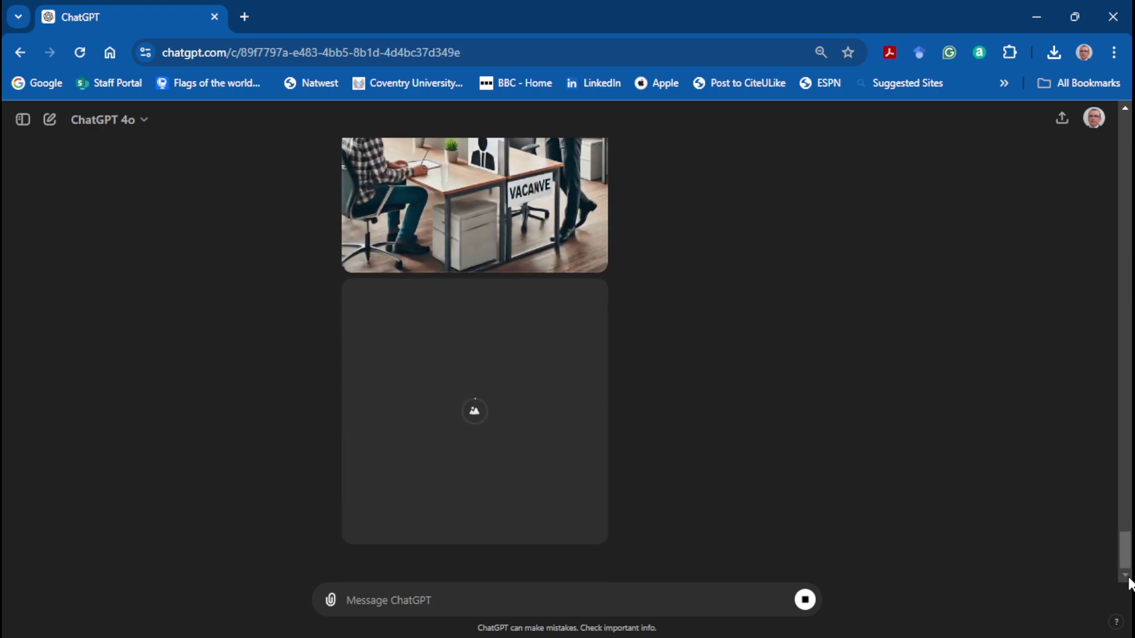
scroll(1129, 558, "up", 1)
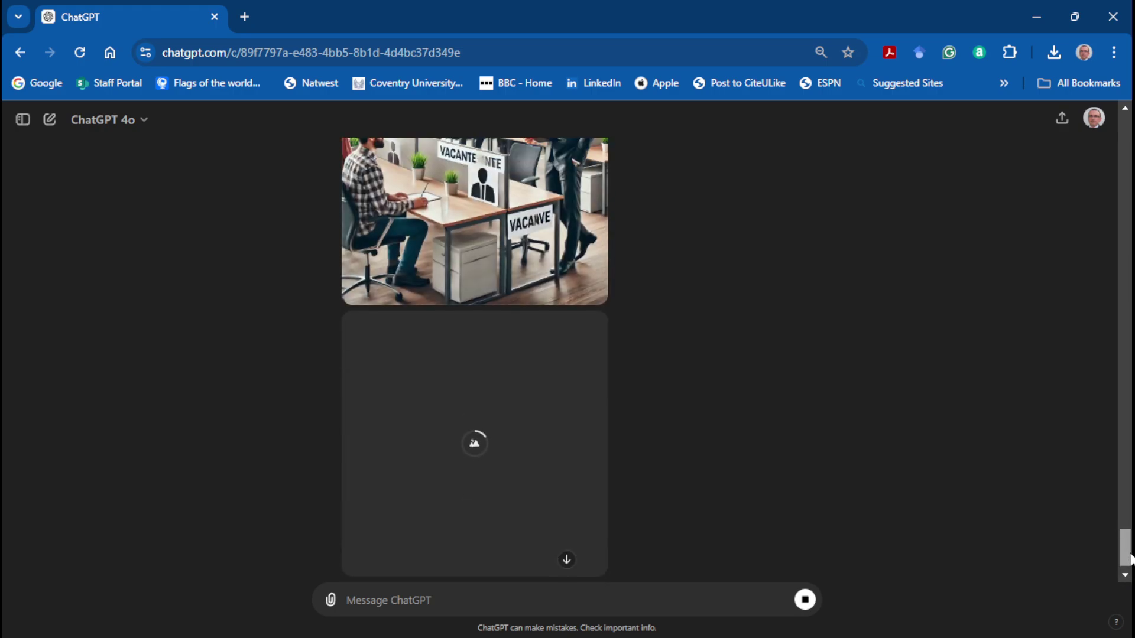
scroll(1129, 556, "up", 1)
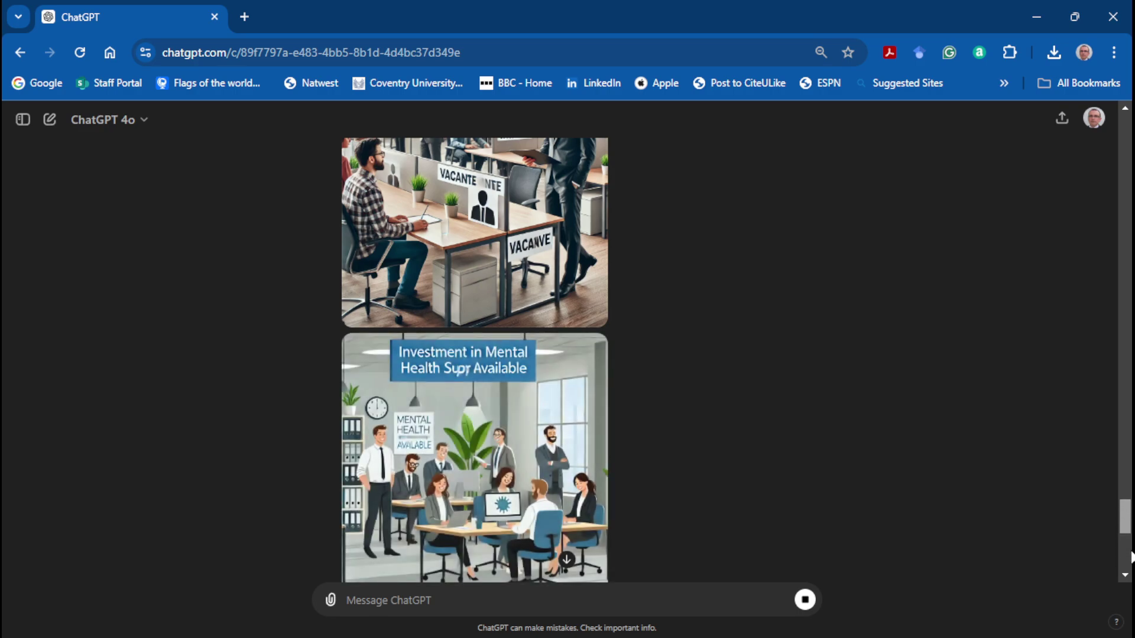
Examine the mental health investment image and read the list matching images to slides through to the closing note.
scroll(1130, 558, "down", 3)
scroll(1131, 561, "down", 1)
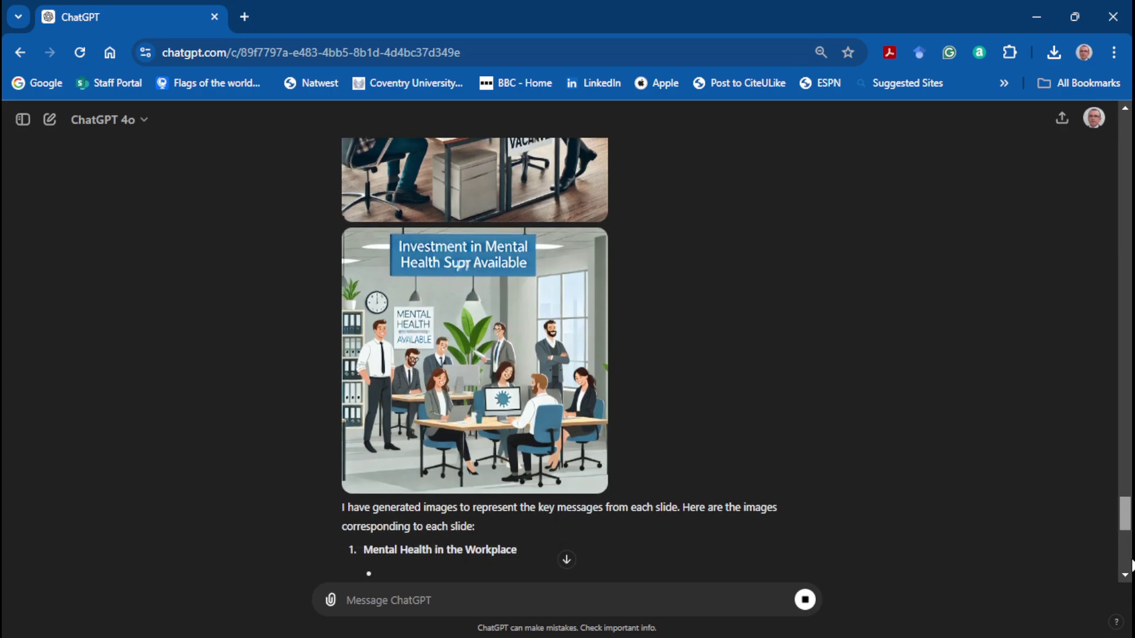
scroll(1130, 564, "down", 3)
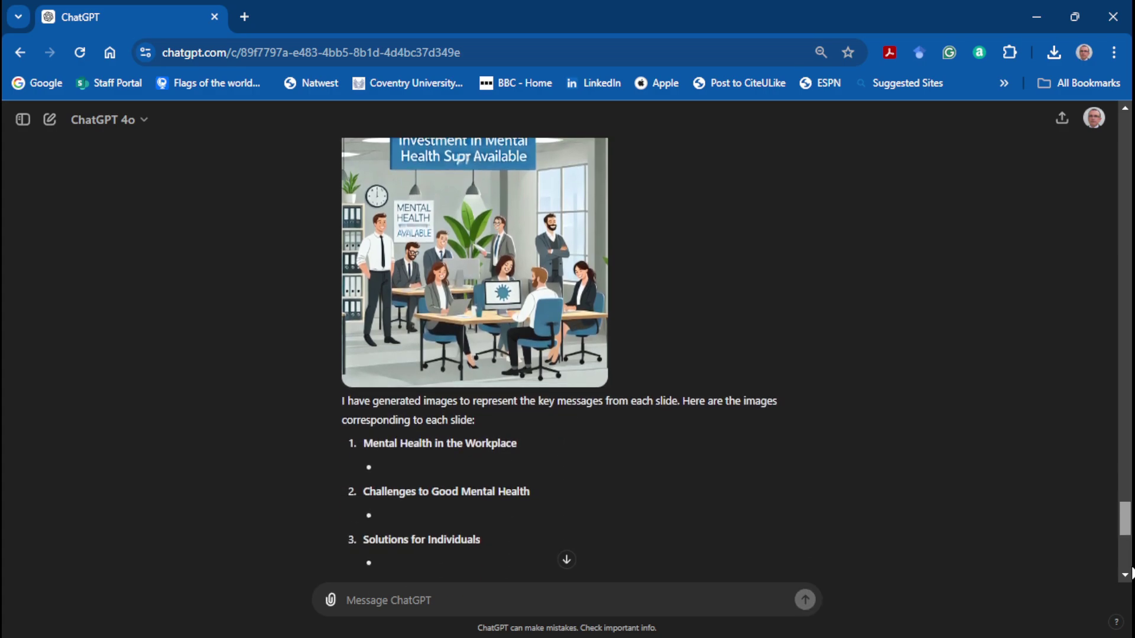
scroll(1131, 572, "down", 3)
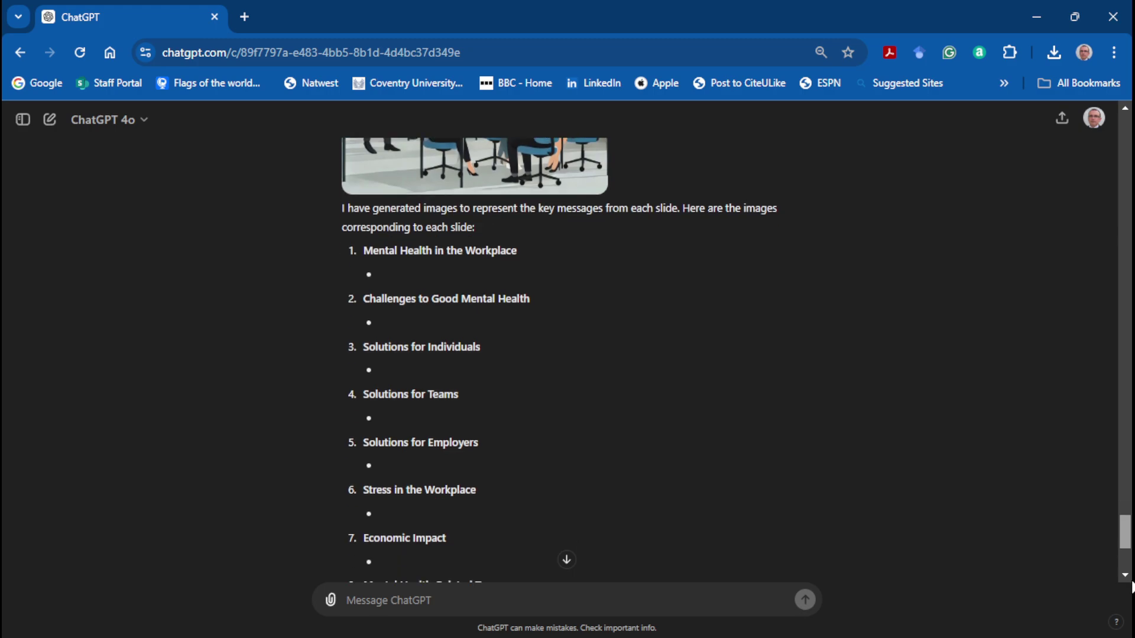
scroll(1131, 587, "down", 2)
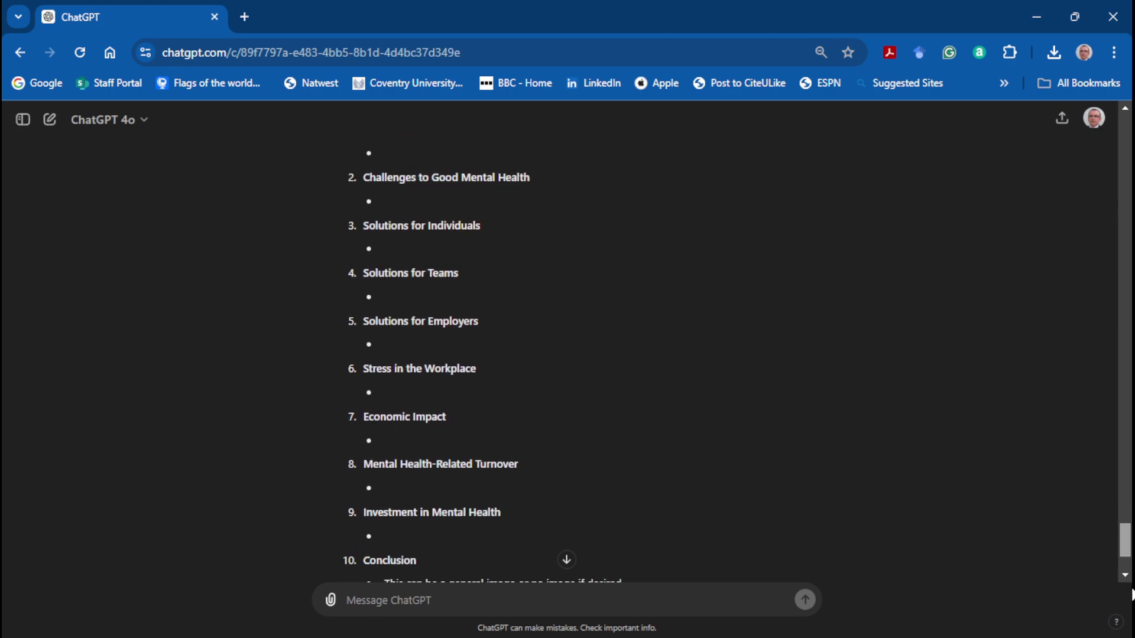
scroll(1131, 596, "down", 2)
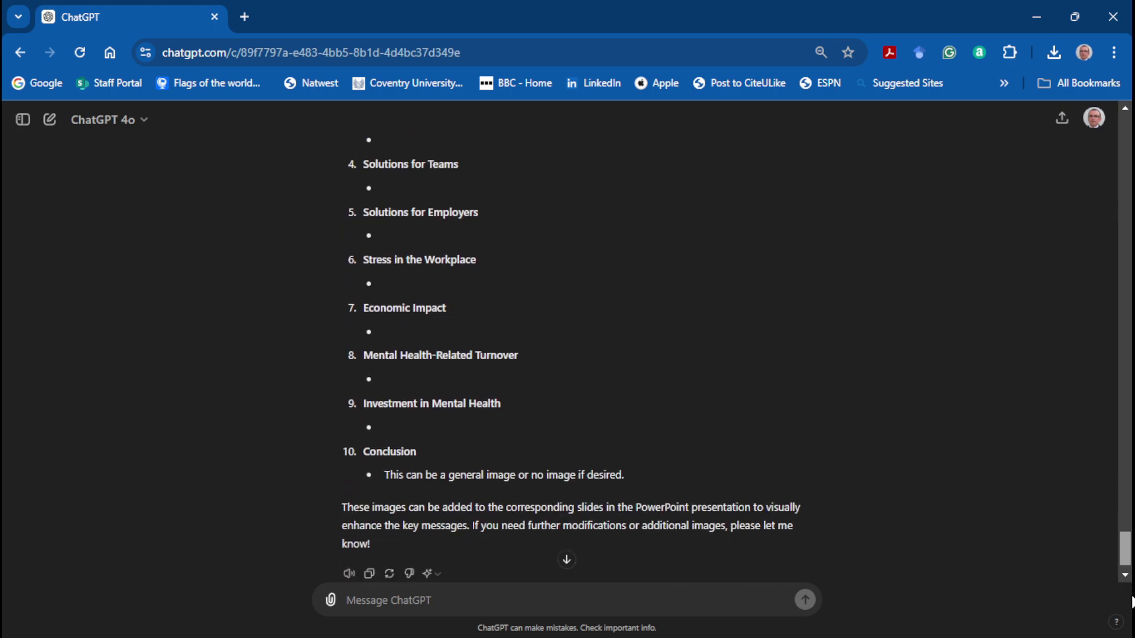